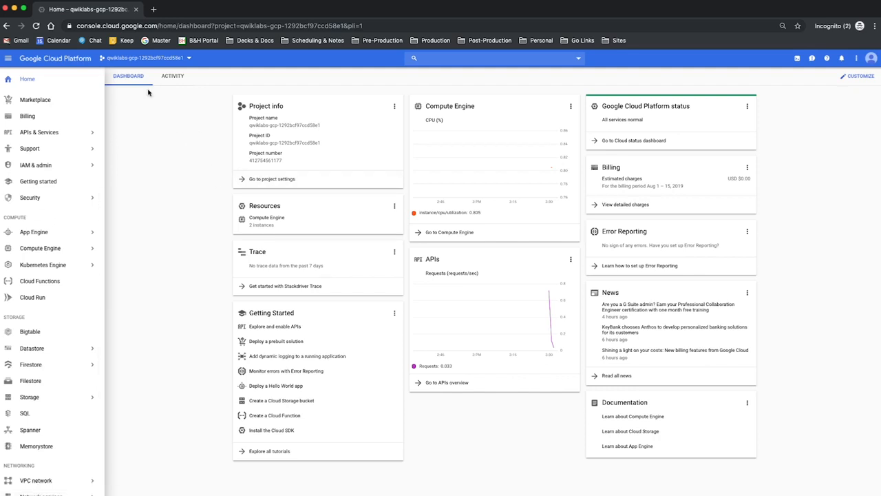
- Start creating a Cloud SQL instance with MySQL as the database engine
scroll(31, 296, down, 3)
mouse_move(28, 301)
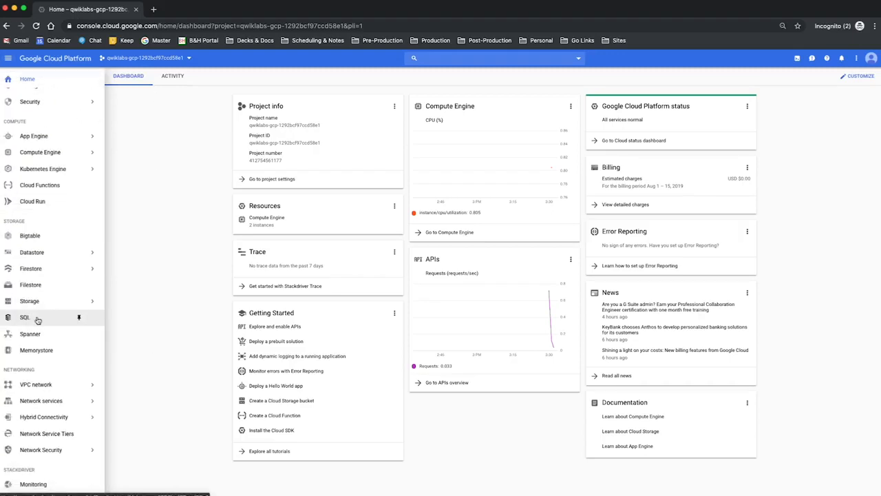
click(38, 320)
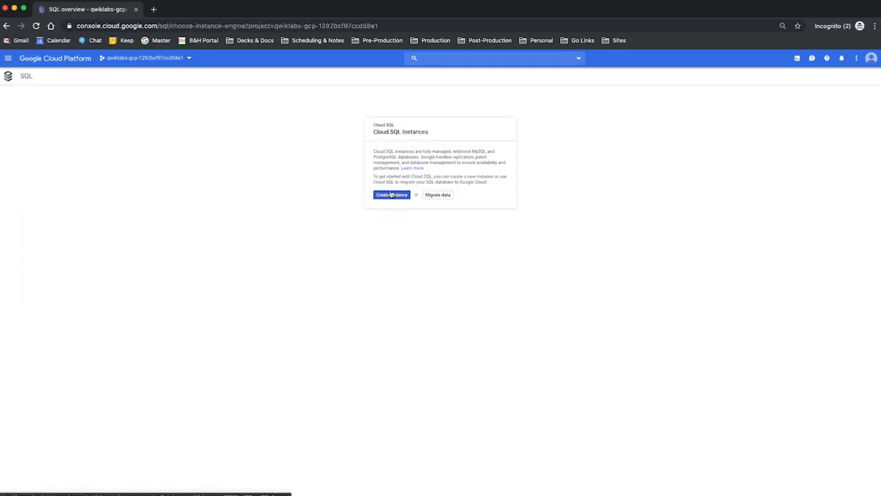
click(391, 195)
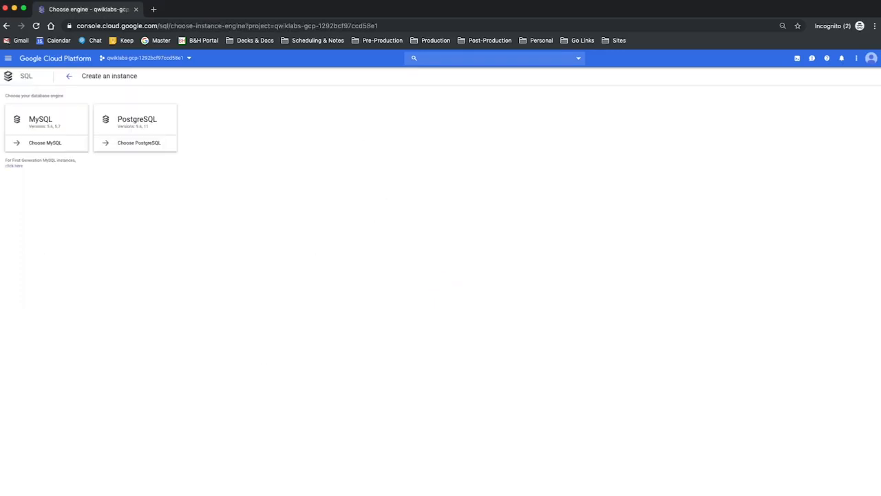
click(45, 144)
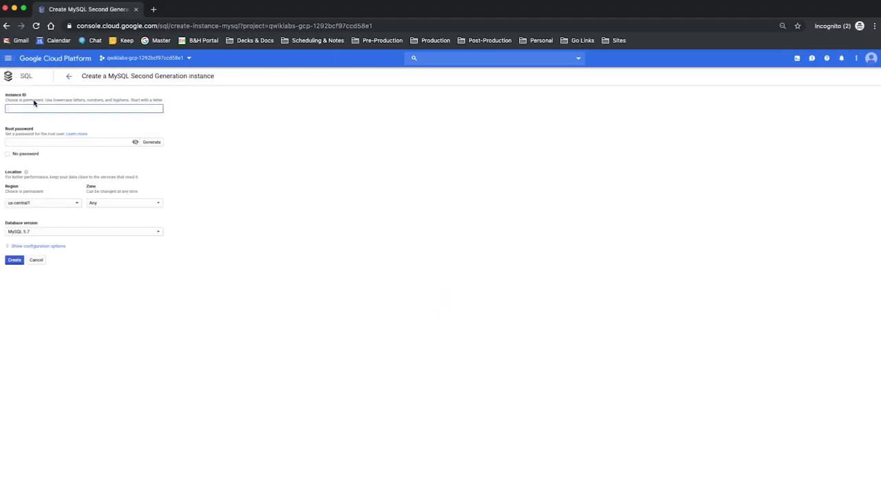
- Set the instance ID to wordpress-db and enter a root password
text(wordpress-db)
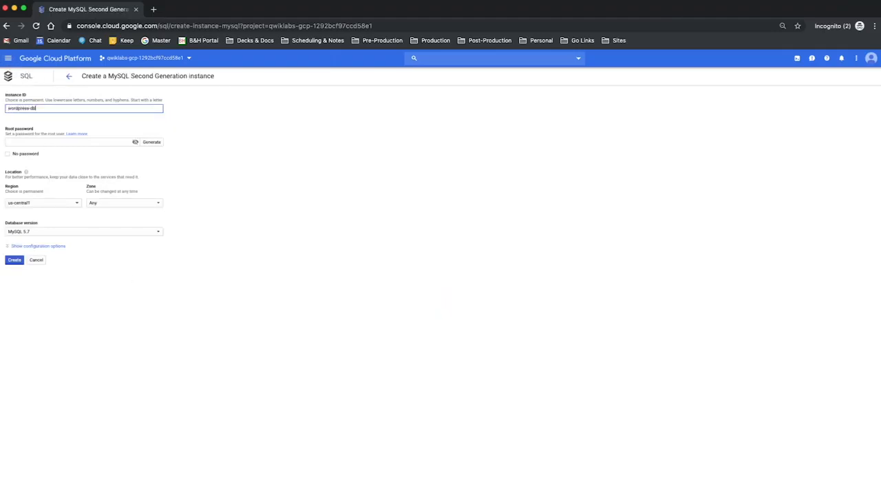
click(53, 141)
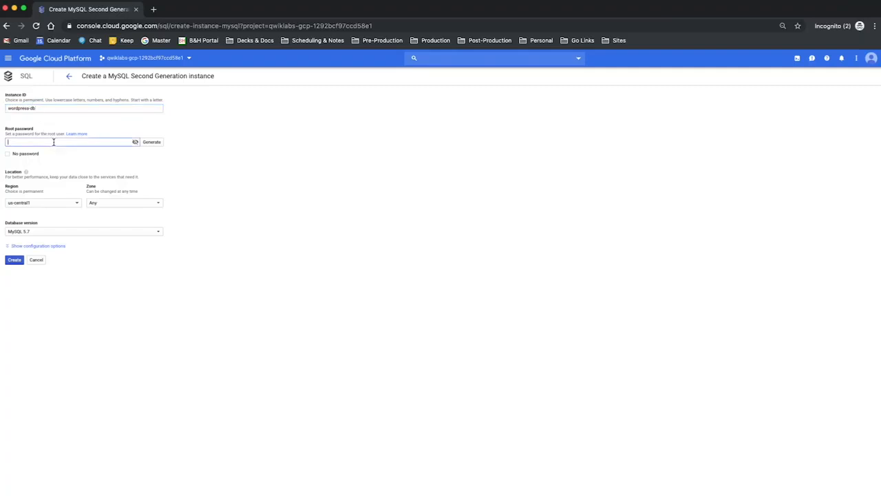
text(password)
- Enable private IP connectivity with the Service Networking API, and allocate and connect an automatic IP range on the default network
click(53, 247)
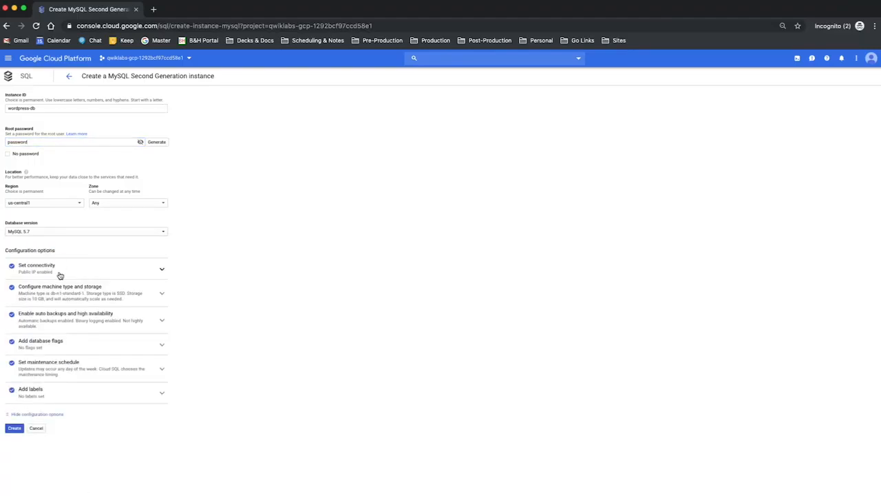
click(60, 275)
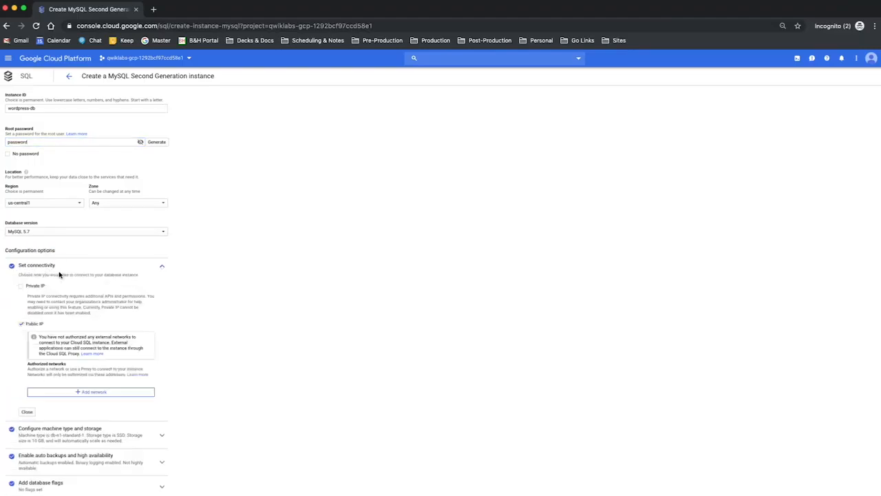
click(23, 289)
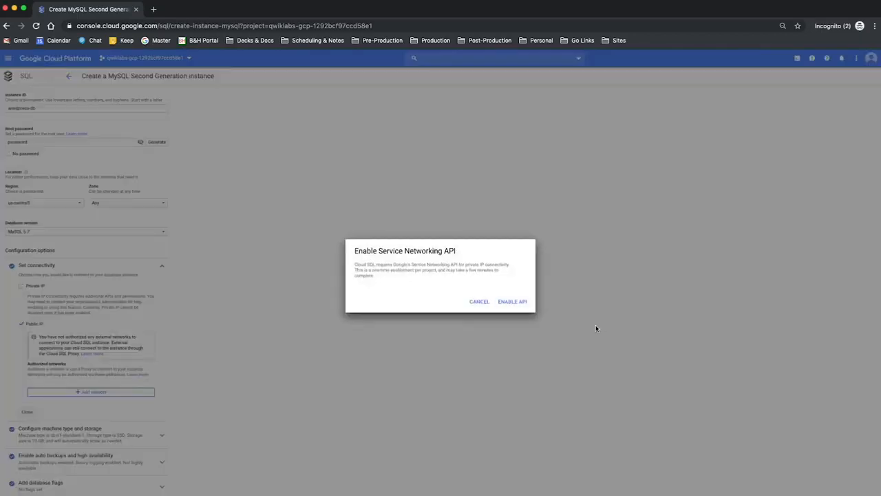
click(524, 303)
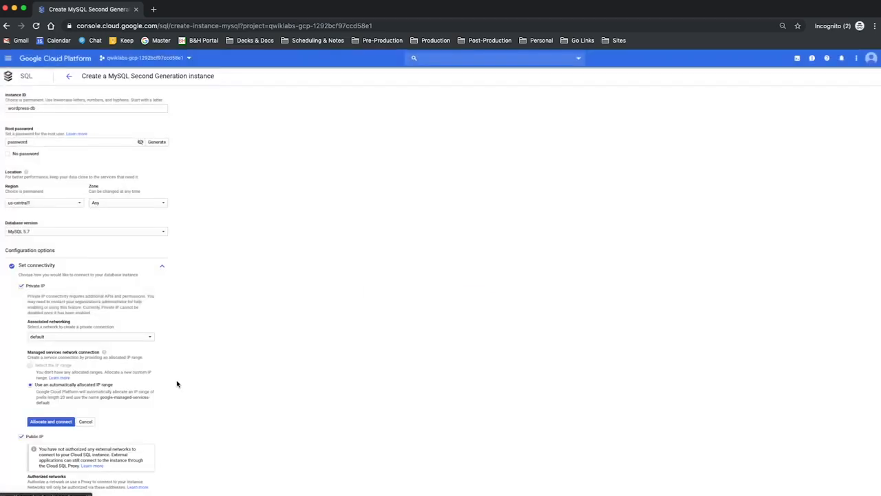
click(57, 422)
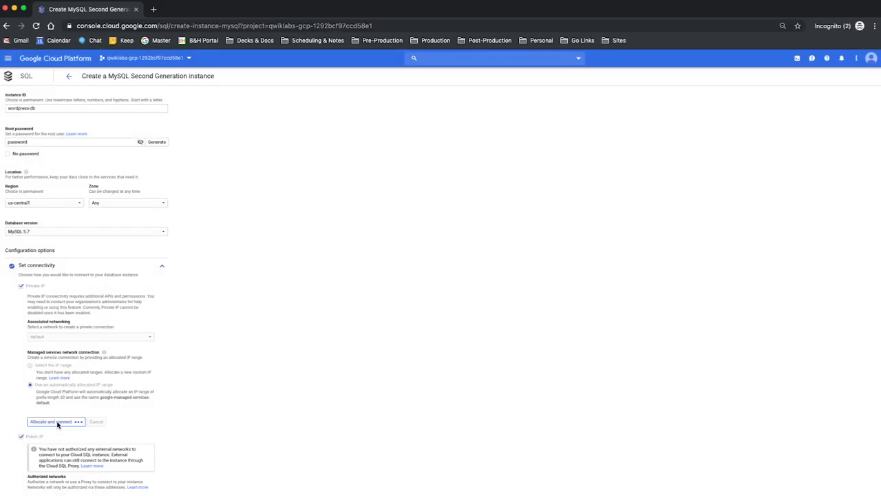
- Try a storage capacity of 1000 GB in the machine type and storage settings, and restore it to 10 GB
scroll(218, 394, down, 3)
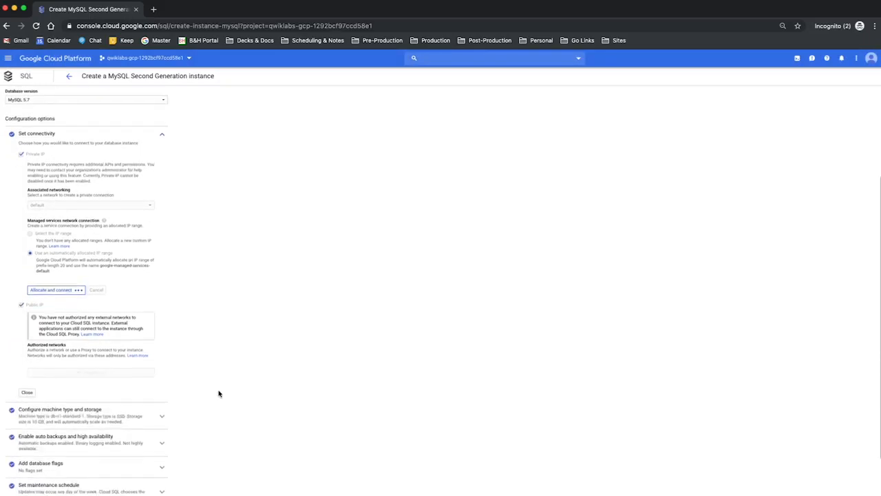
scroll(220, 387, down, 2)
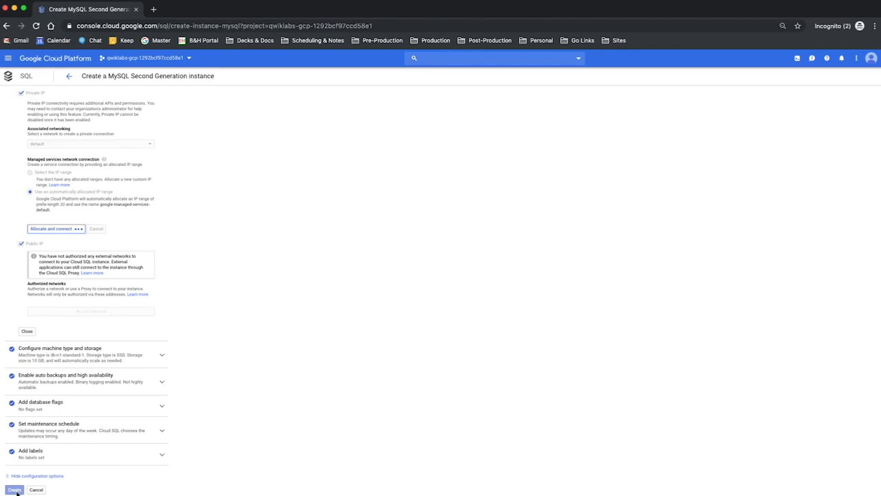
click(133, 363)
scroll(138, 392, down, 2)
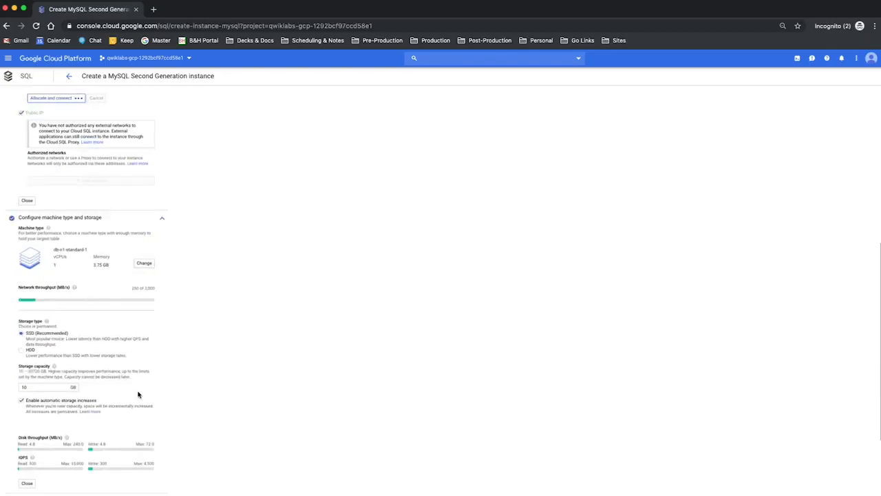
click(52, 385)
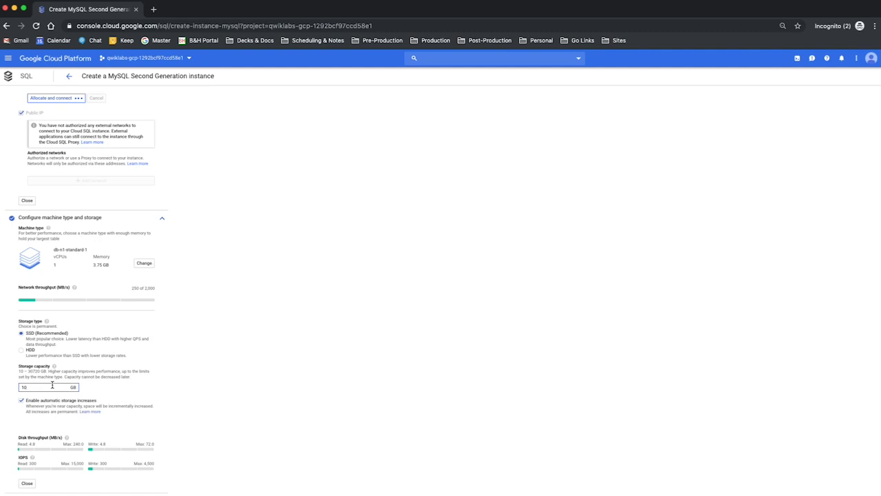
text(00)
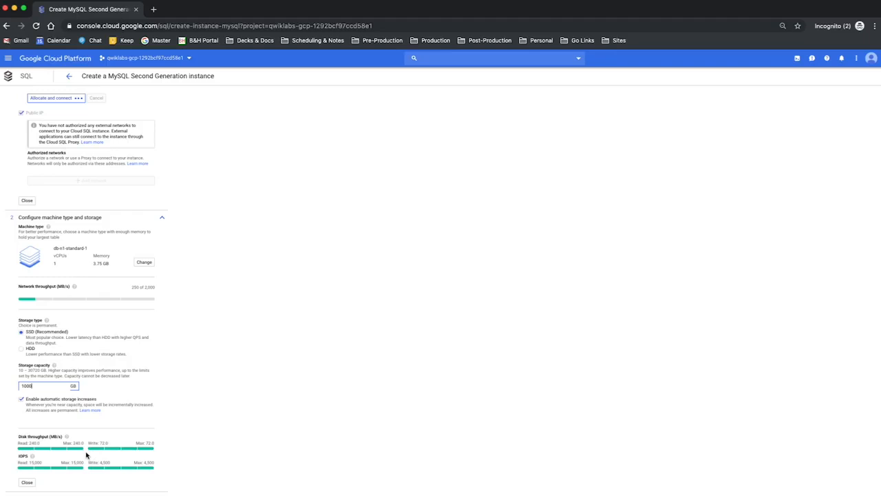
key(BackSpace)
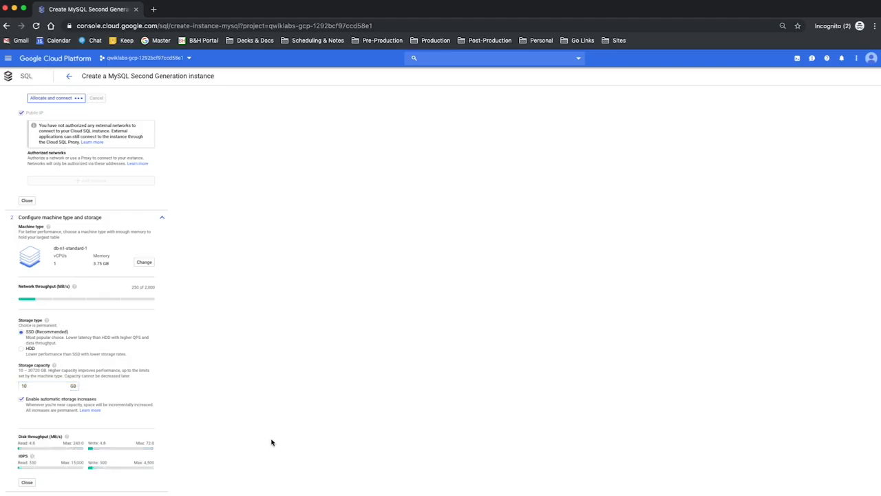
scroll(271, 441, down, 3)
click(26, 359)
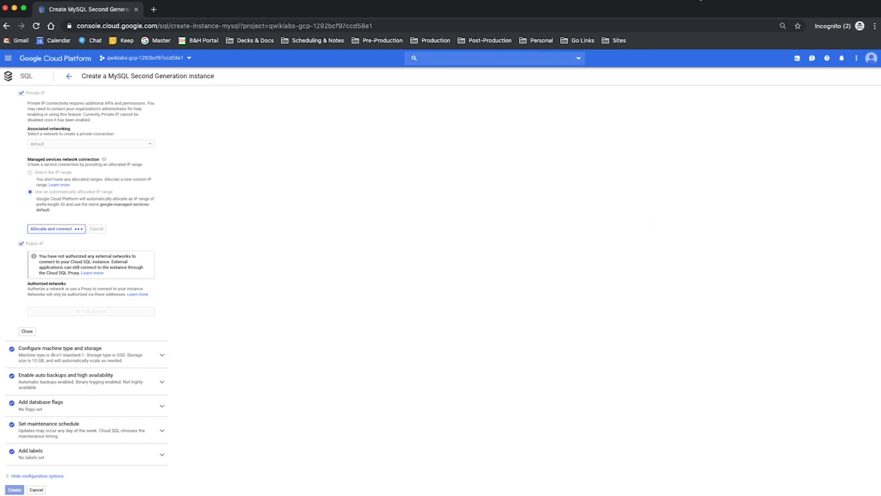
- Create the configured wordpress-db MySQL instance
click(697, 6)
click(713, 5)
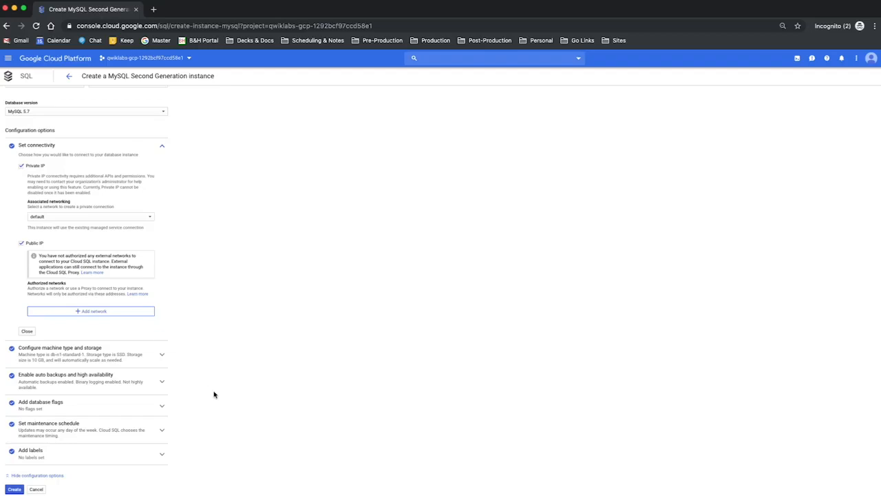
click(15, 491)
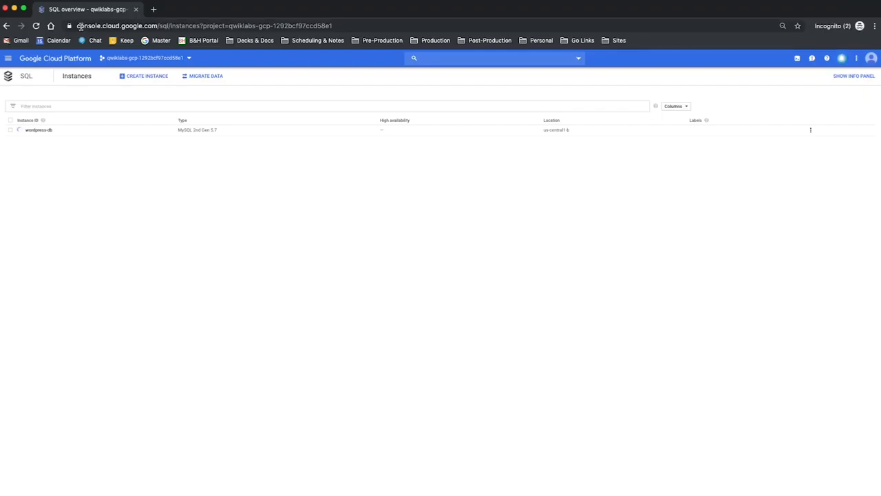
- Open the Cloud console dashboard in a separate browser tab and go to the Compute Engine VM instances
right_click(72, 62)
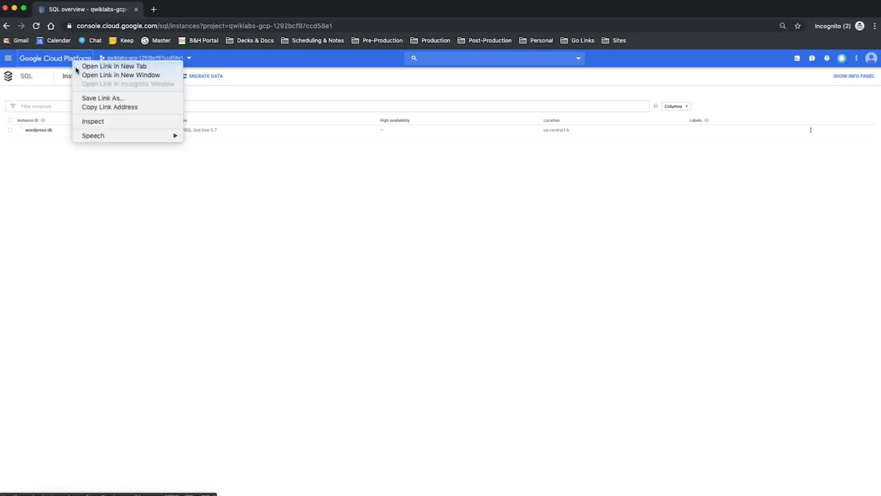
click(96, 66)
click(179, 10)
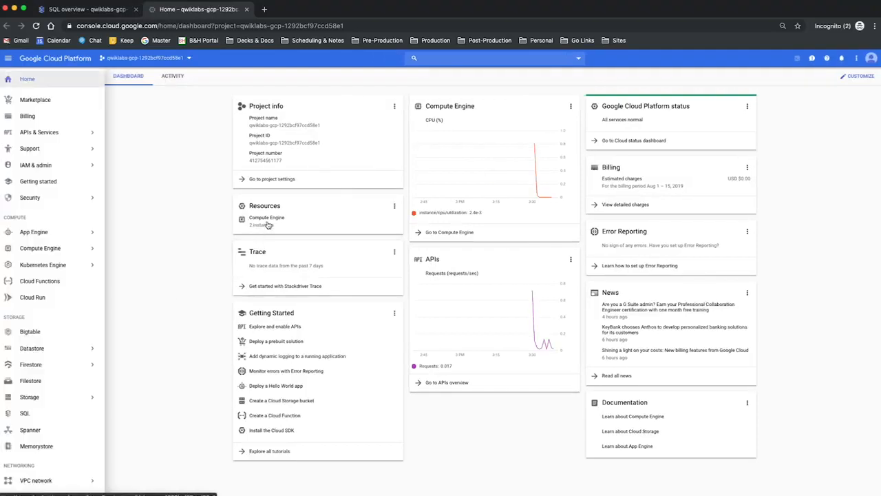
mouse_move(45, 251)
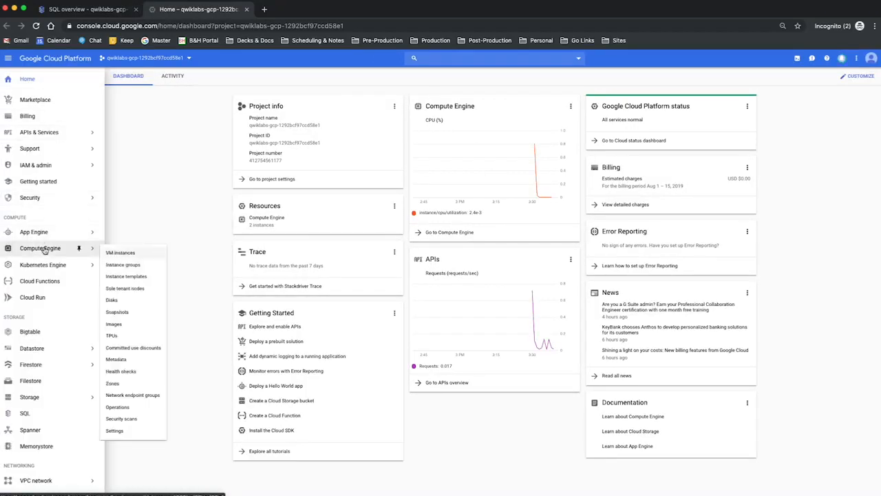
click(277, 219)
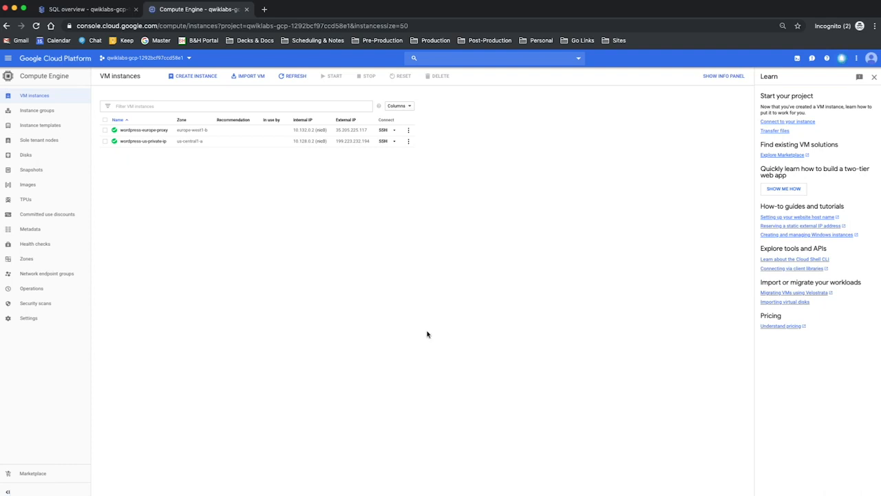
- Open an SSH session to the wordpress-europe-proxy VM and move its window toward the middle of the screen
click(162, 133)
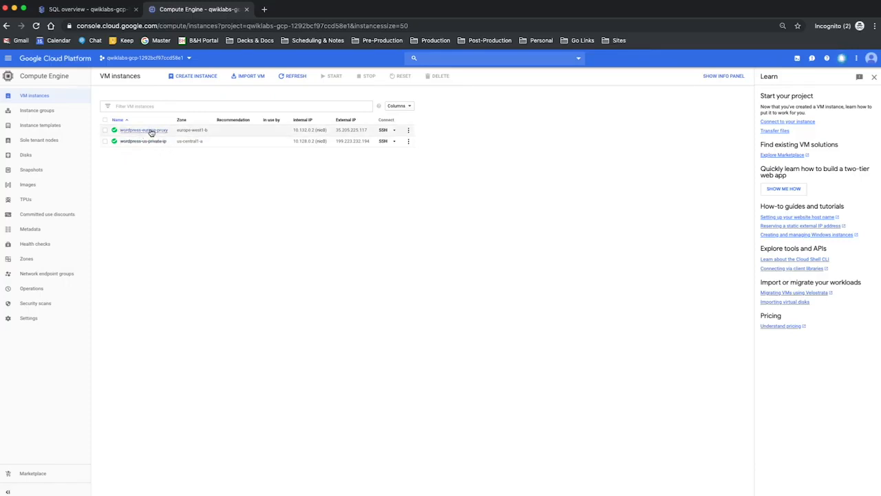
click(383, 131)
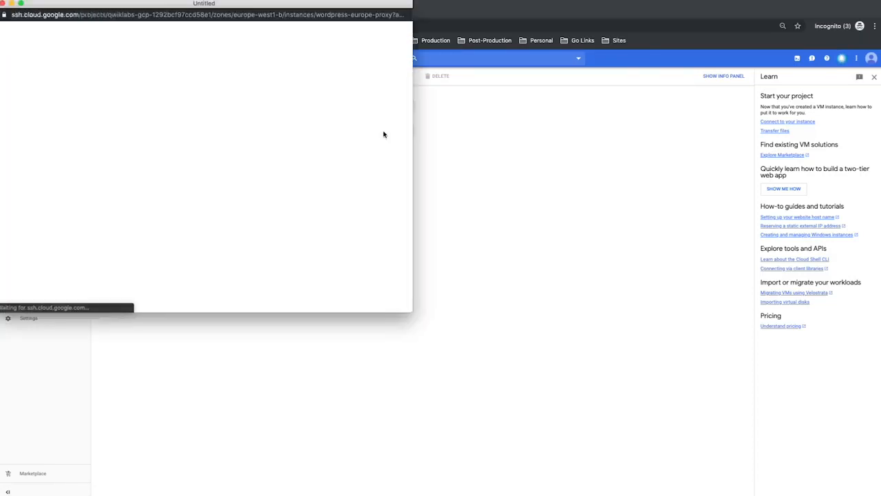
drag(316, 6, 506, 103)
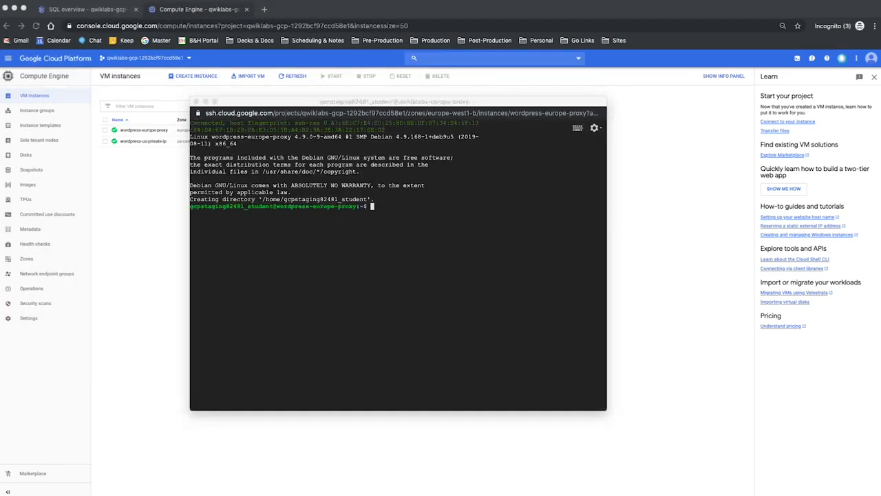
click(434, 207)
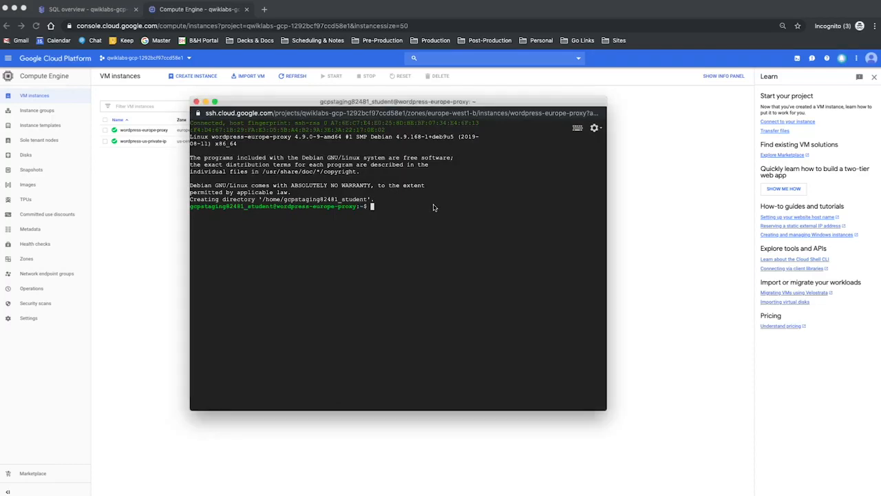
text(wget https://dl.google.com/cloudsql/cloud_sql_proxy.linux.amd64 -O cloud_sql_proxy && chmod +x cloud_sql_proxy)
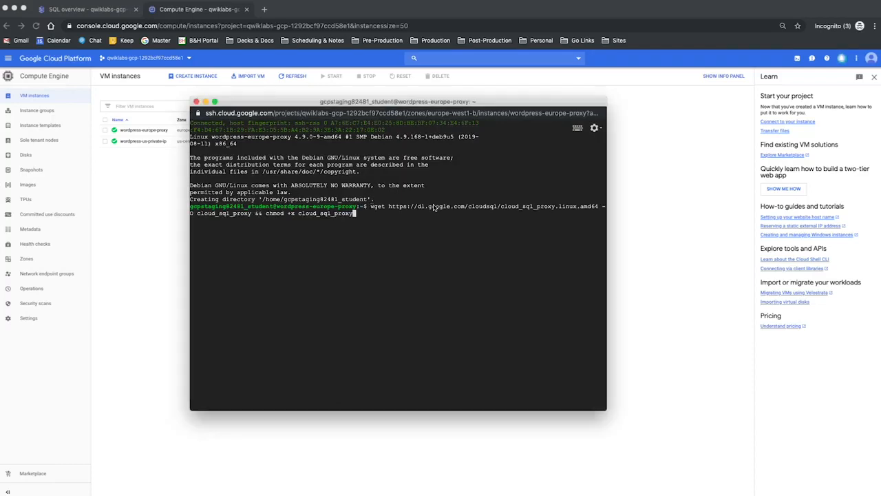
key(Return)
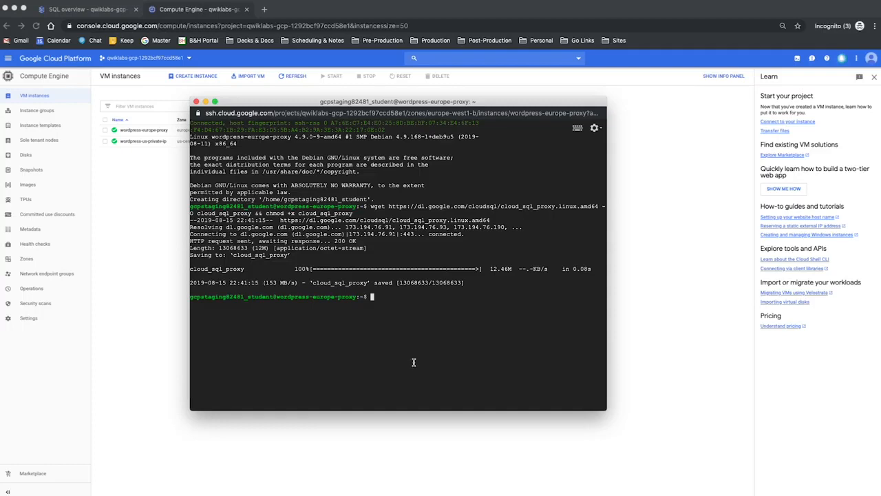
- Reload the Cloud SQL instances list, open the wordpress-db details, and copy its instance connection name
click(138, 200)
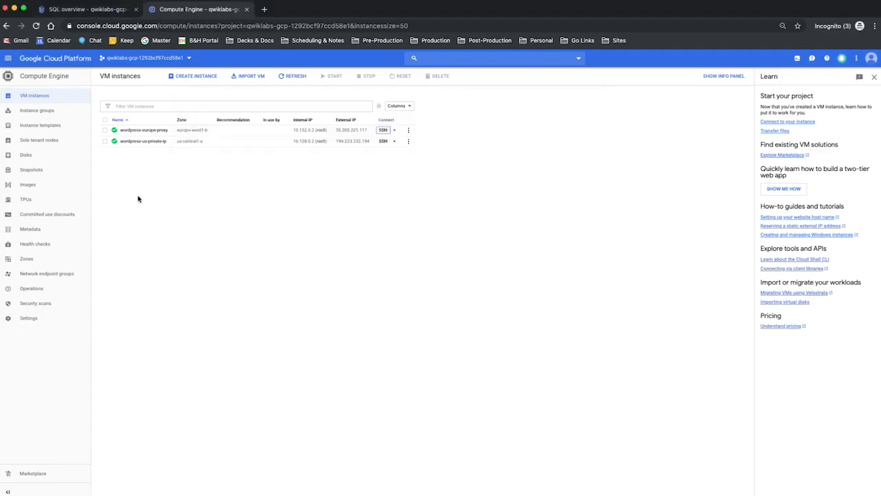
click(107, 11)
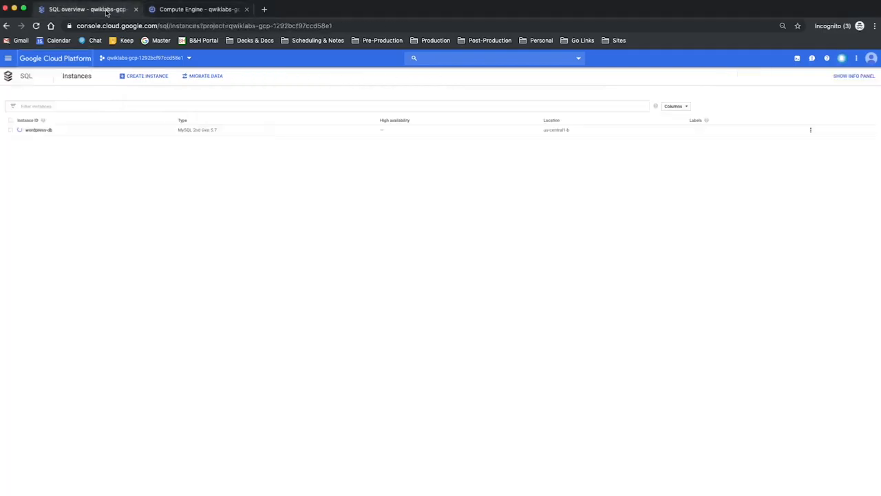
key(super+r)
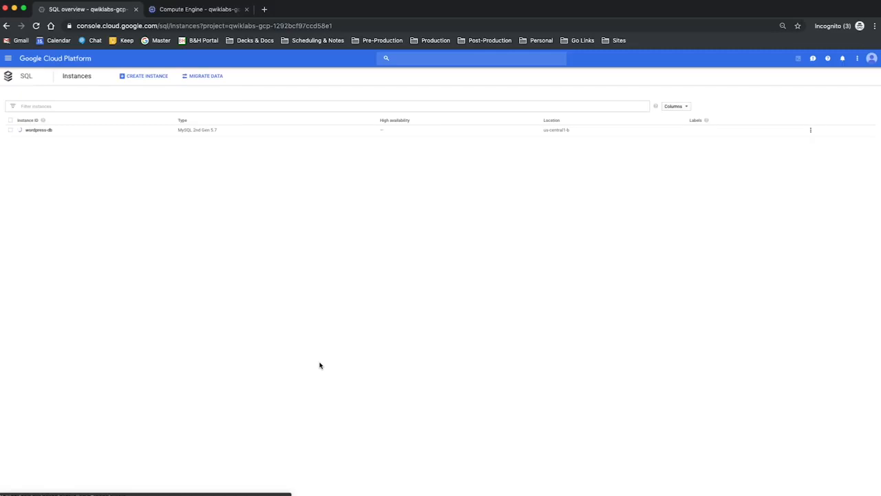
click(40, 131)
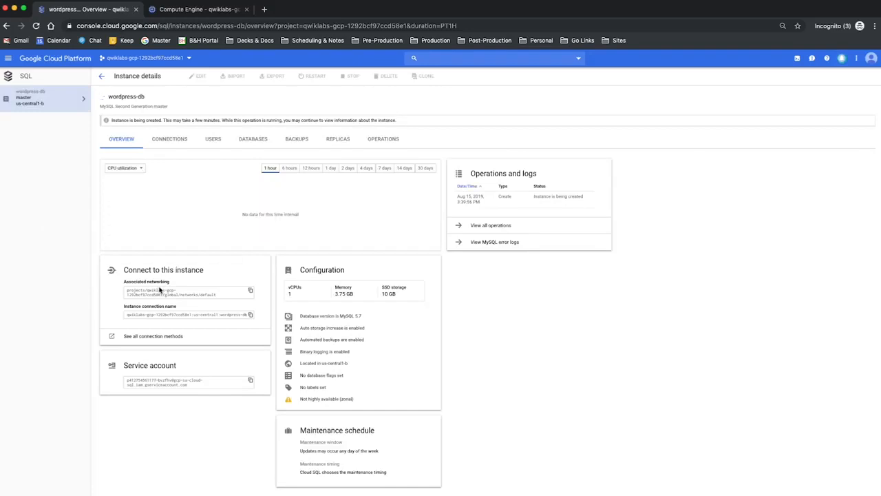
click(250, 314)
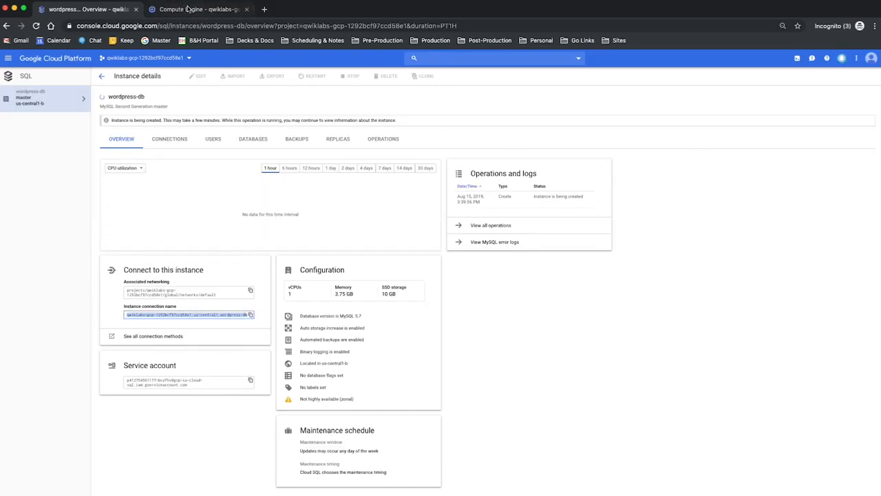
- Return to the wordpress-europe-proxy SSH session and export SQL_CONNECTION with the copied instance connection name as its value
click(190, 8)
click(230, 0)
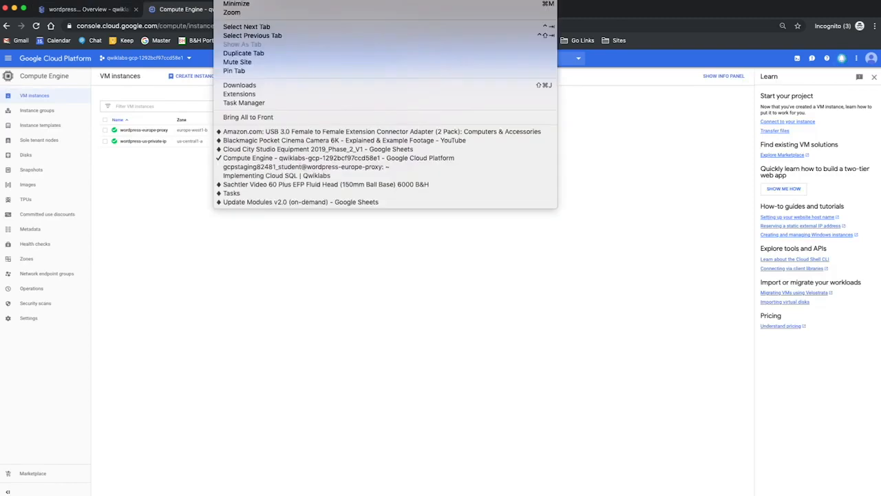
click(282, 167)
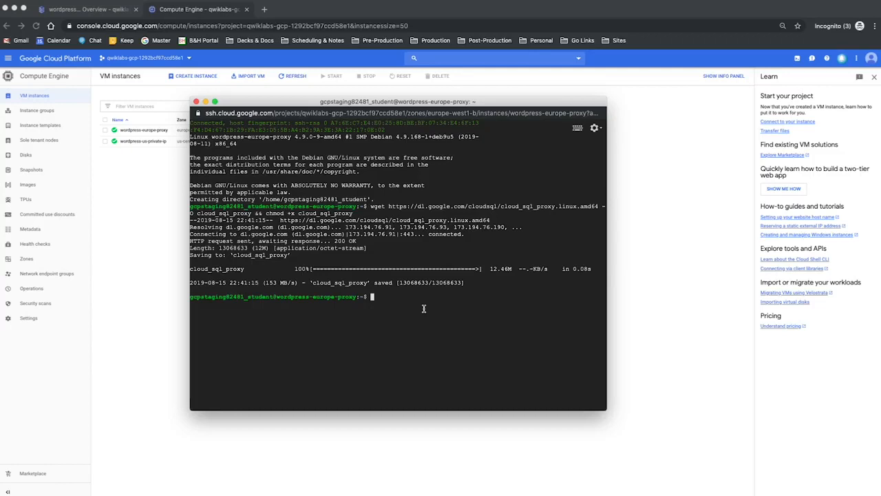
text(export SQL_CONNECTION=)
key(super+v)
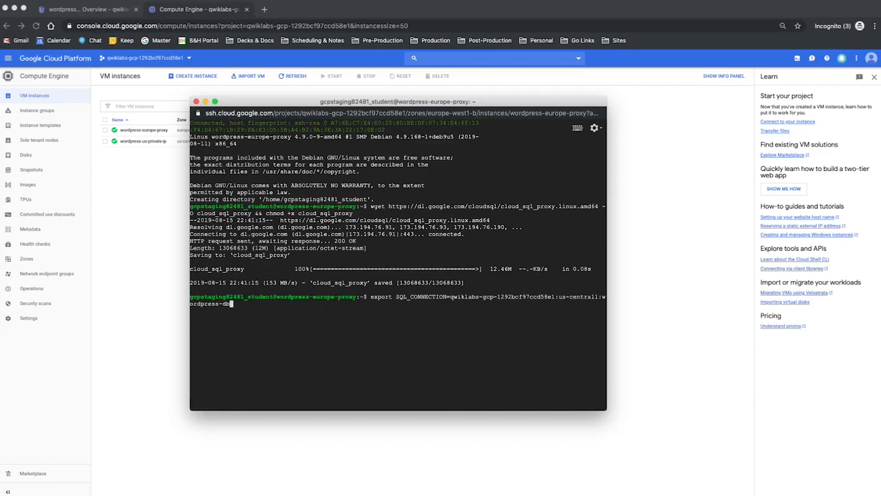
key(Return)
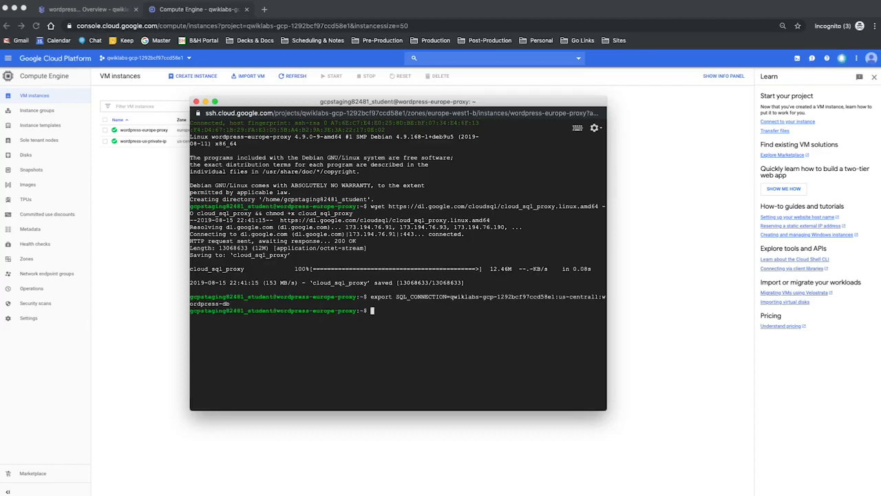
- Run echo $SQL_CONNECTION to check the value of the environment variable
text(echo $SQL_COON)
key(BackSpace)
key(BackSpace)
text(NNECTION)
key(Return)
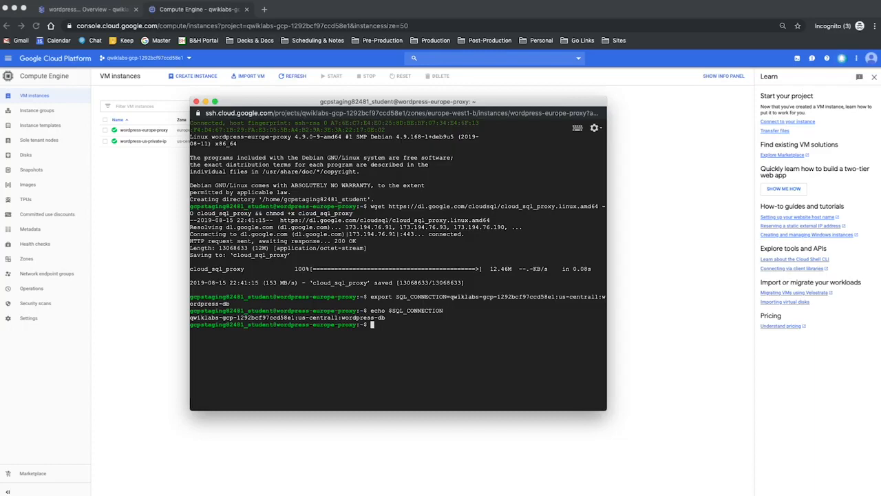
- Open the databases of the wordpress-db Cloud SQL instance and create a database named wordpress once the instance is ready
click(113, 9)
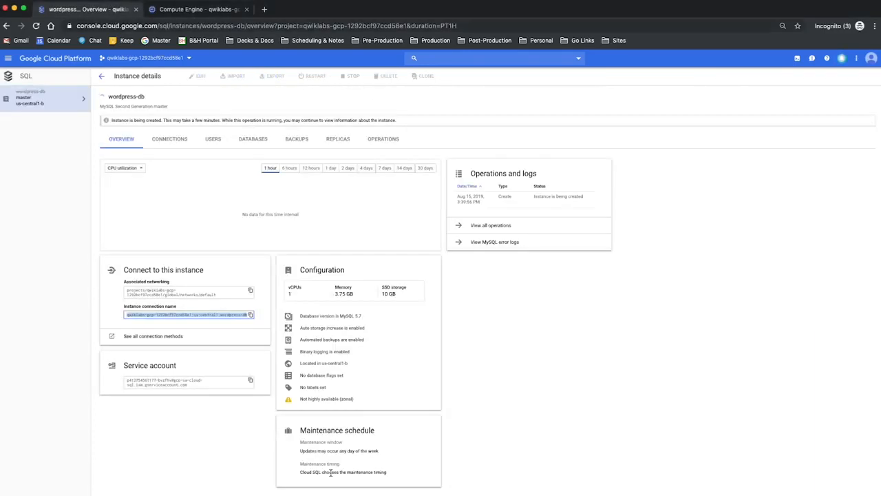
click(255, 141)
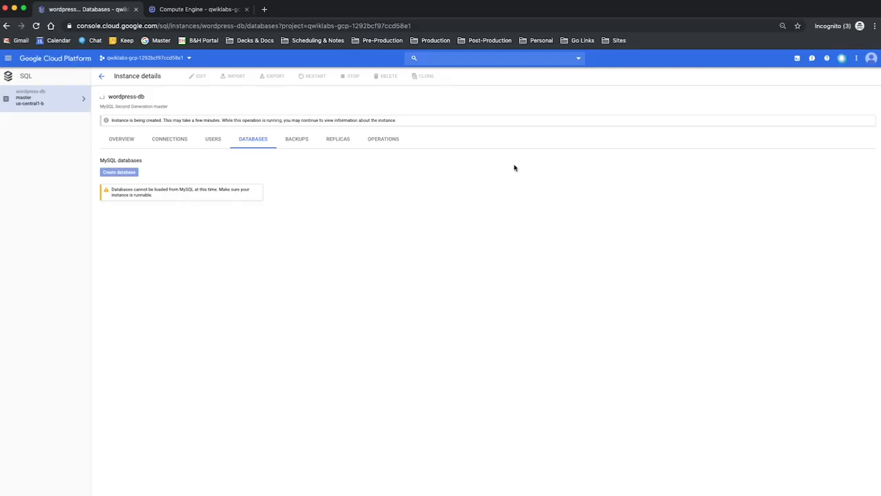
click(709, 4)
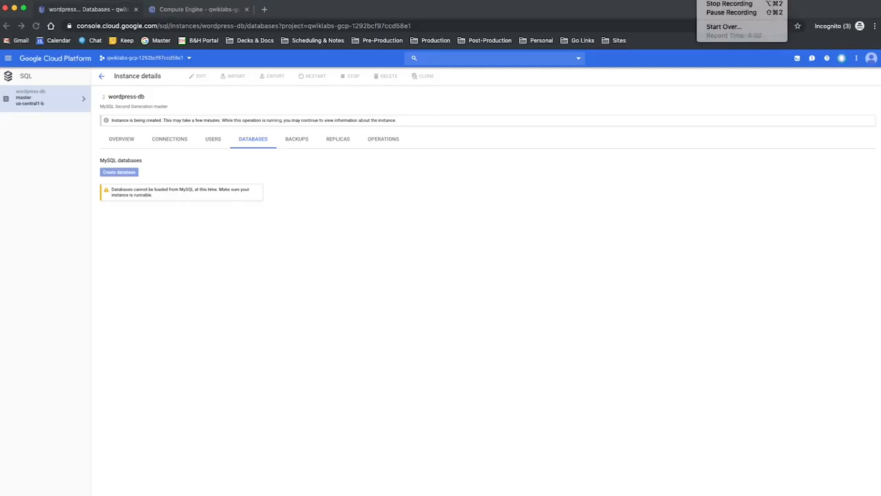
click(733, 12)
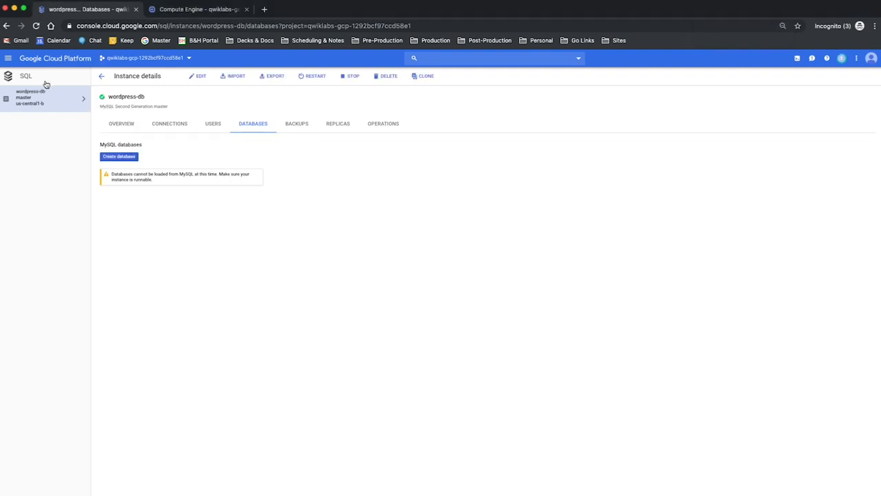
mouse_move(103, 98)
click(122, 157)
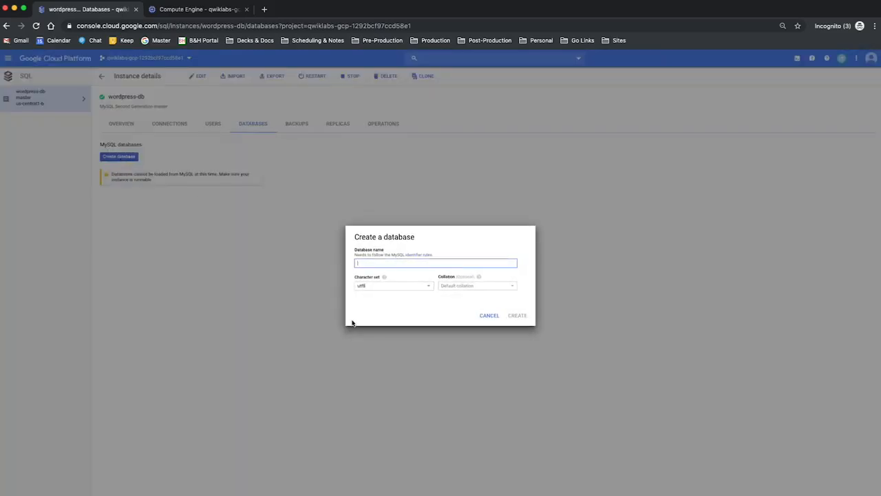
text(wordpress)
click(517, 316)
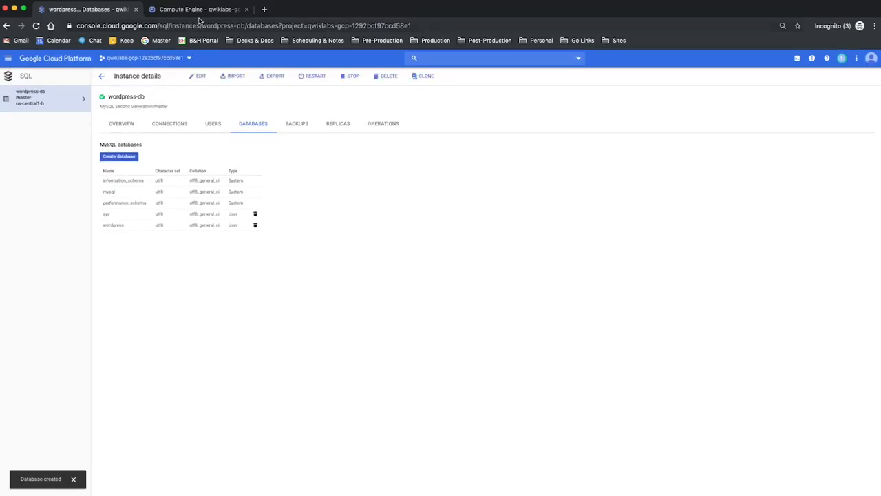
- Switch back to the wordpress-europe-proxy SSH session and print the SQL_CONNECTION variable again
click(228, 0)
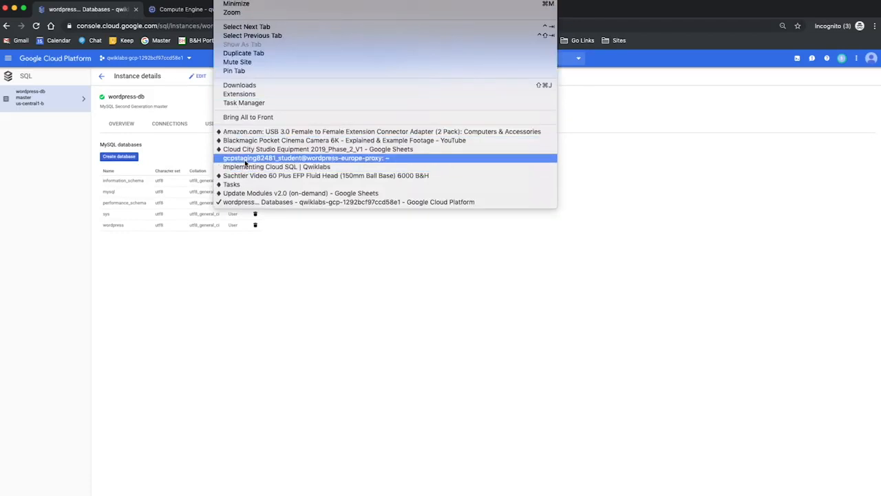
click(248, 158)
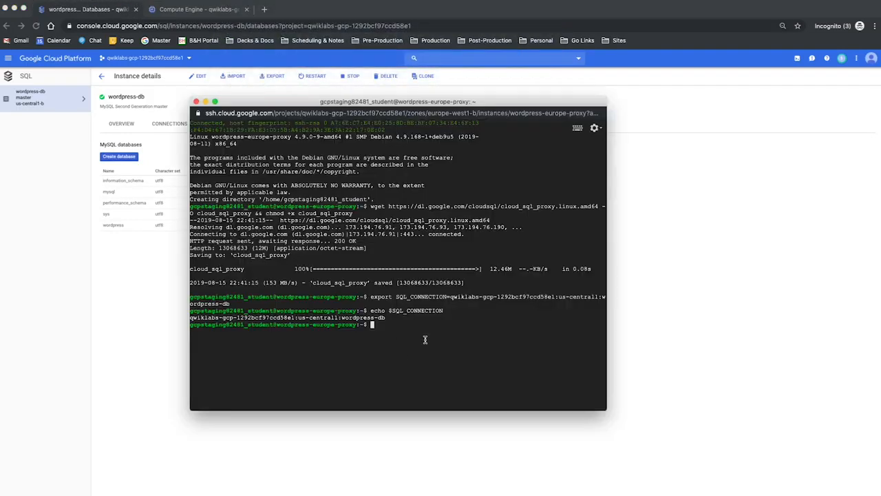
key(Up)
key(Return)
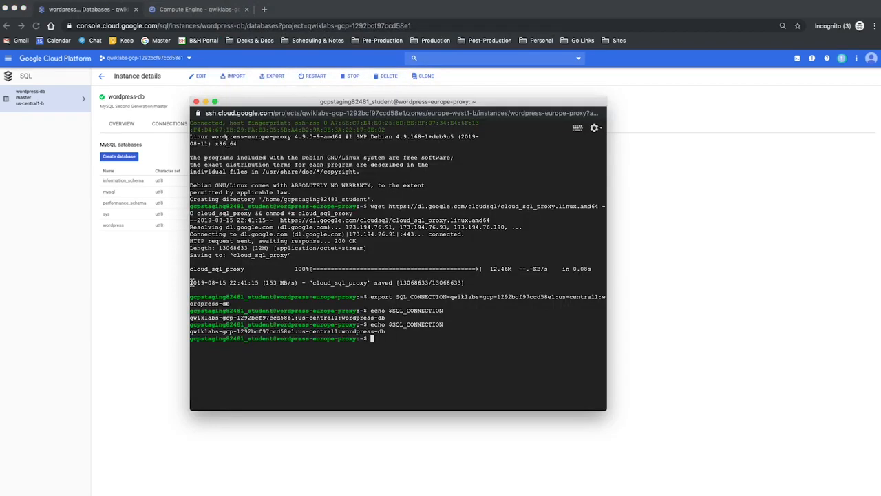
- Run ./cloud_sql_proxy -instances=$SQL_CONNECTION=tcp:3306 & to start the proxy in the background, and get back to the shell prompt
key(super+Tab)
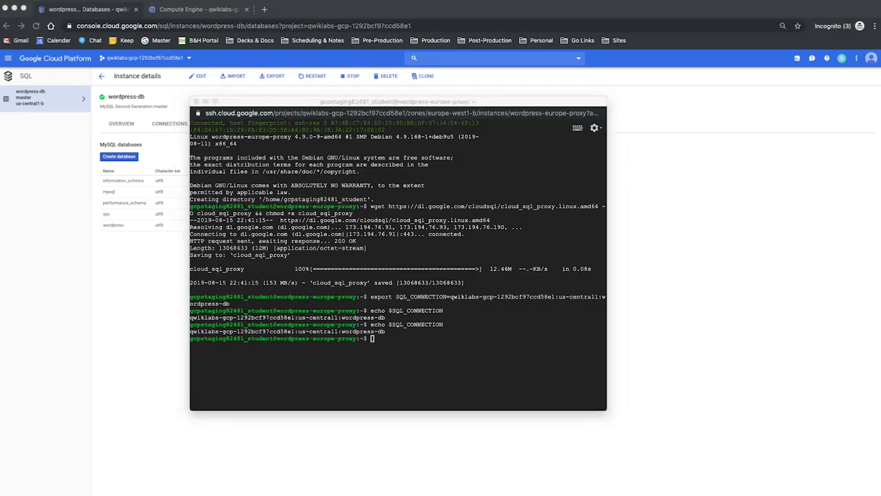
click(463, 362)
key(super+v)
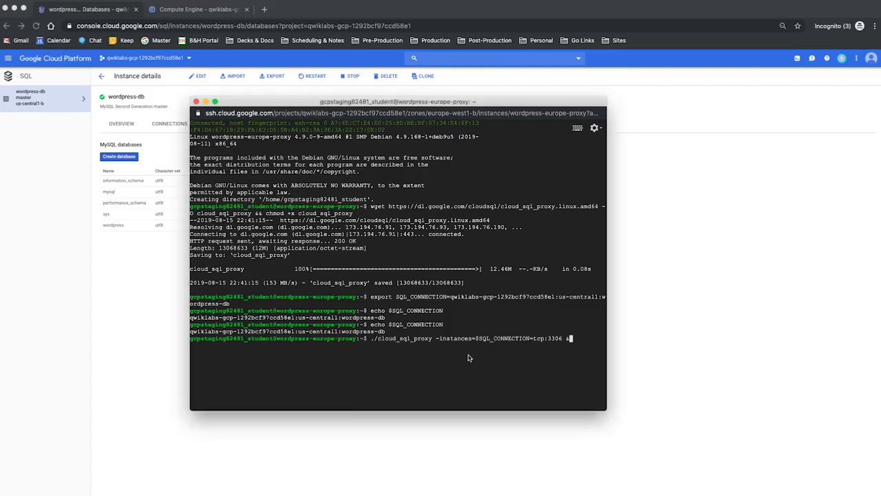
key(Return)
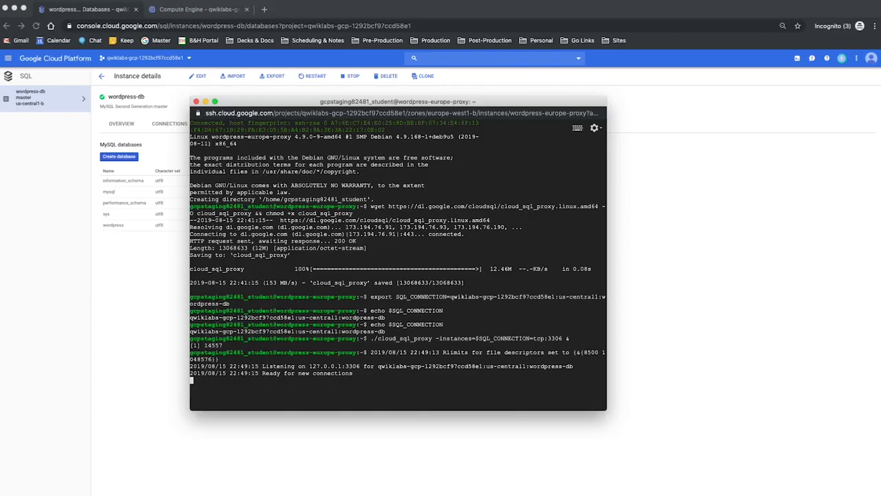
key(Return)
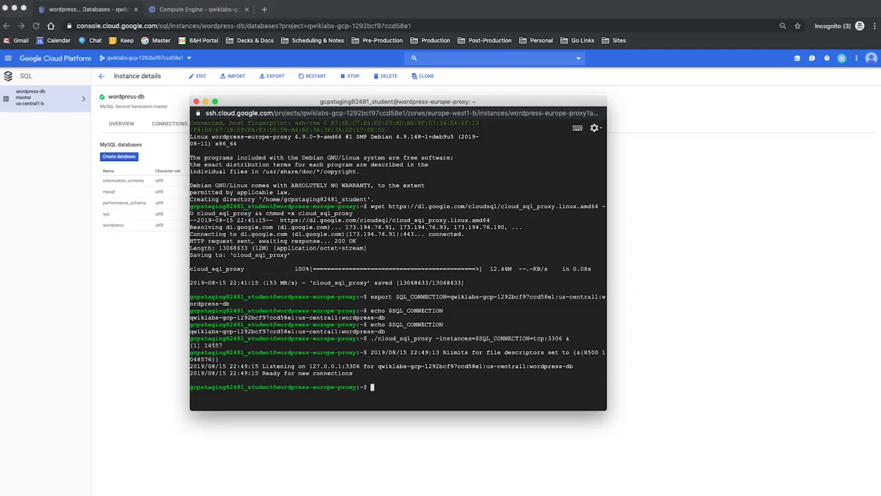
key(super+Tab)
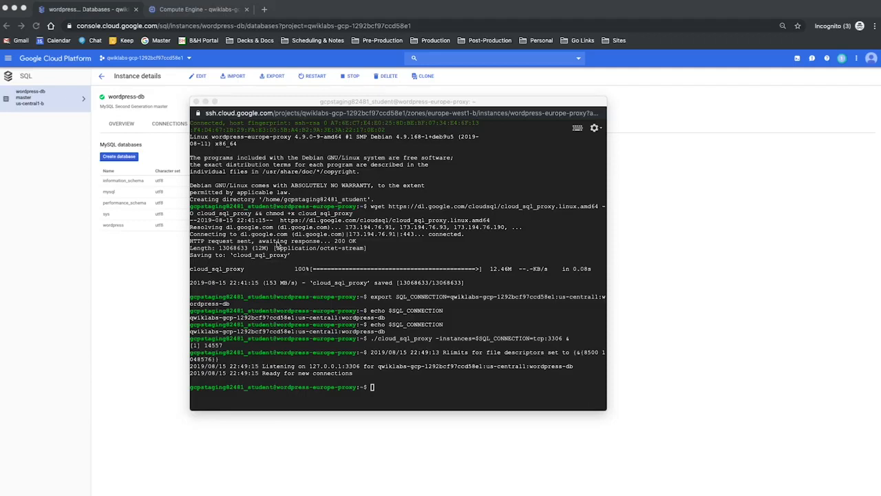
click(427, 395)
text(curl -H "Metadata-Flavor: Google" http://169.254.169.254/computeMetadata/v1/instance/network-interfaces/0/access-configs/0/external-ip && echo)
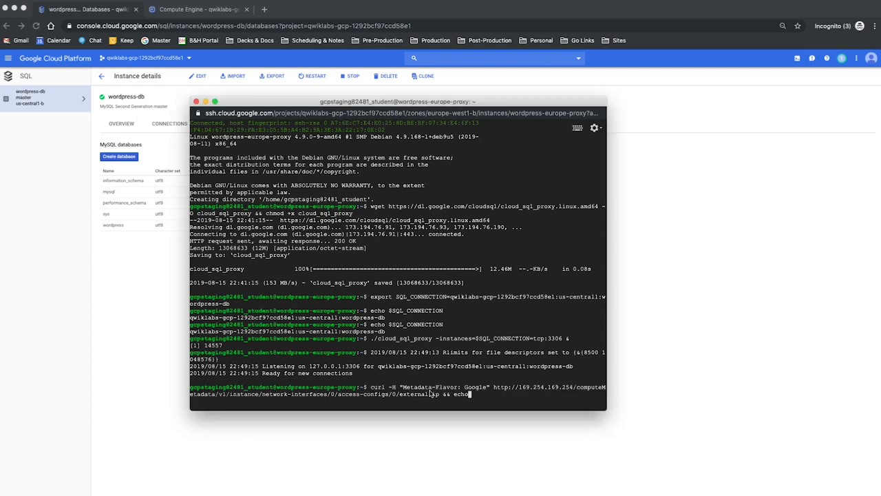
key(Return)
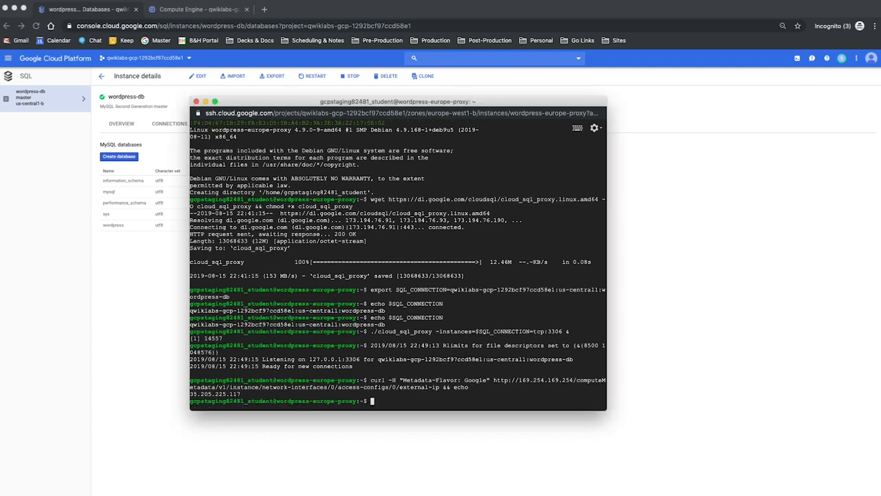
- Copy the external IP address from the terminal output and load it in a new browser tab
drag(241, 393, 190, 394)
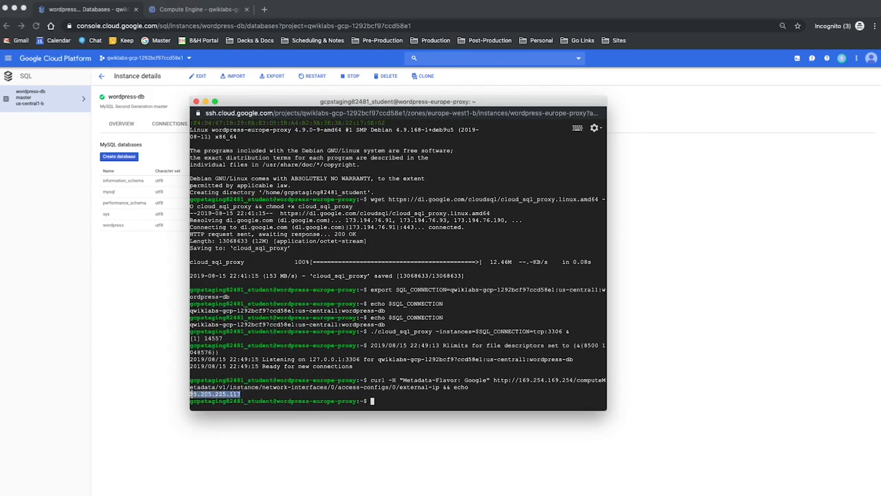
key(super+c)
click(264, 9)
key(super+v)
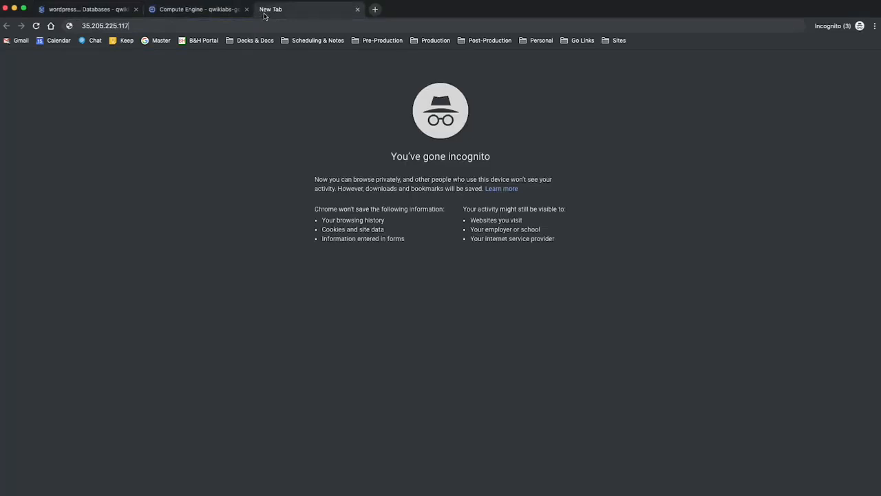
key(Return)
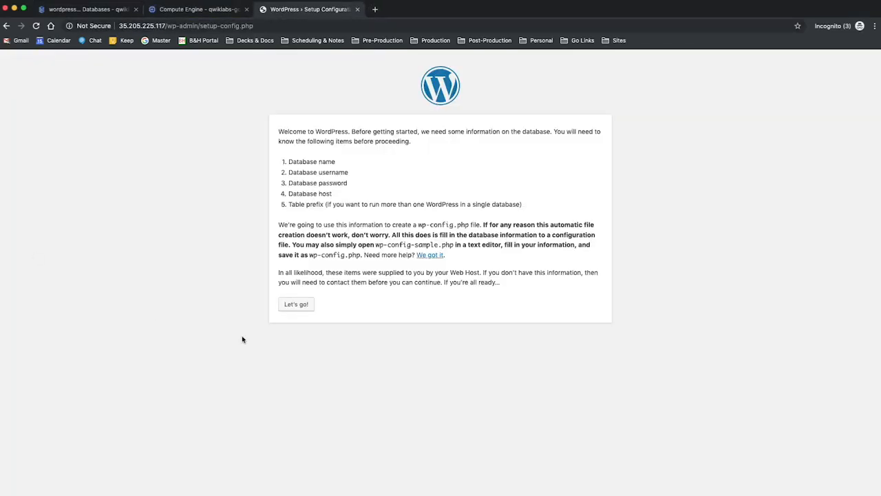
- Submit the WordPress database setup with username root and database host 127.0.0.1, keeping the other defaults, and run the installation
click(301, 307)
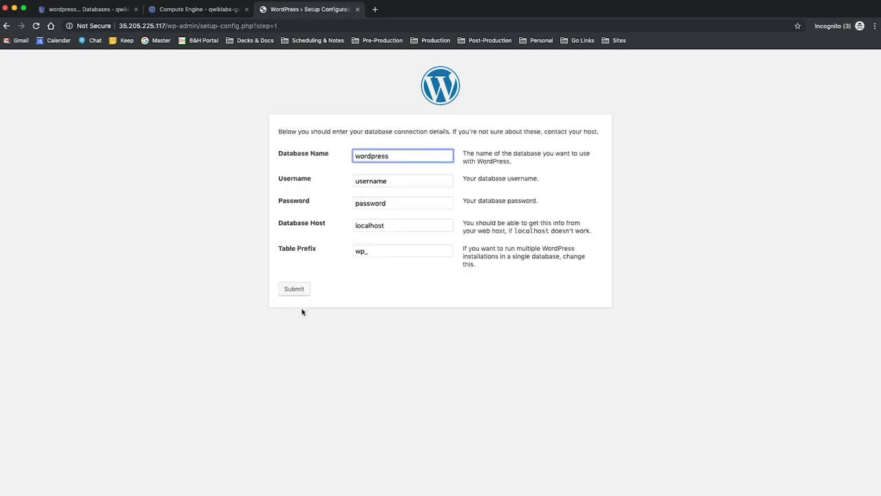
key(Tab)
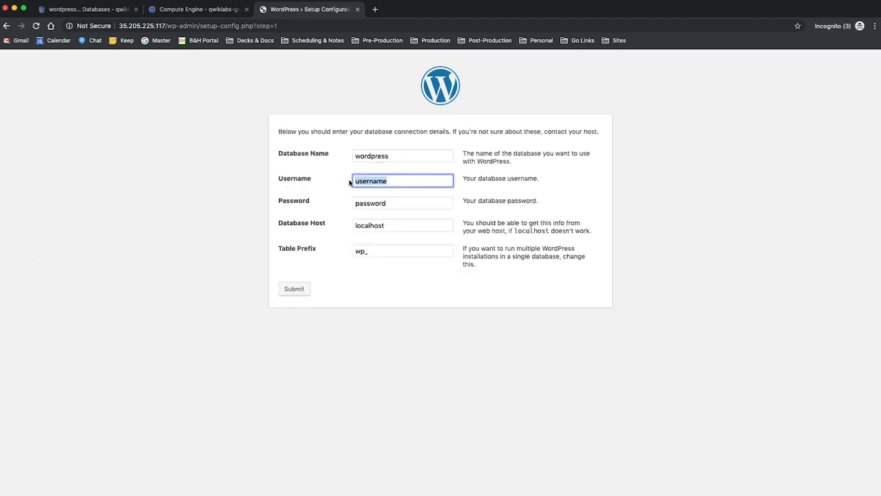
text(root)
click(393, 202)
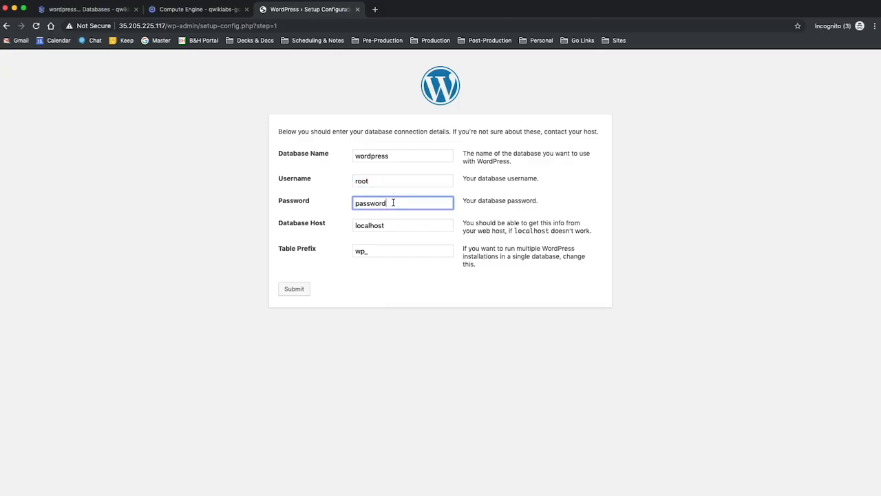
double_click(398, 225)
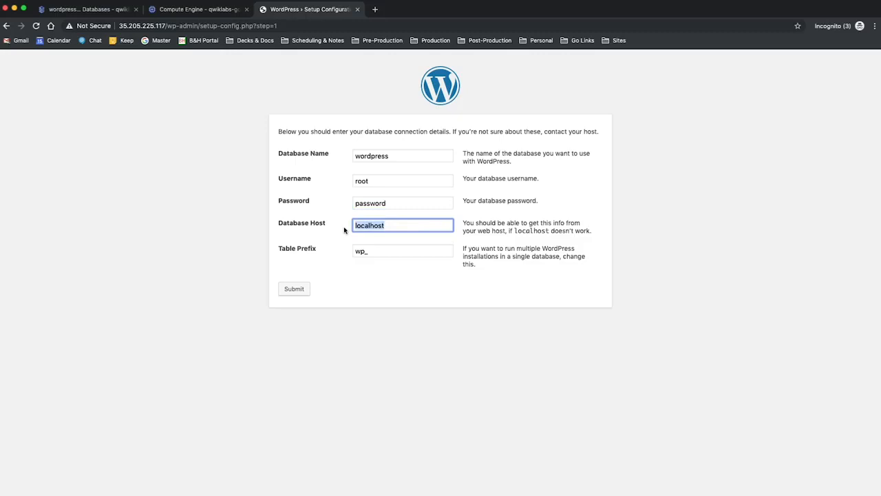
text(127.0.0.1)
click(292, 294)
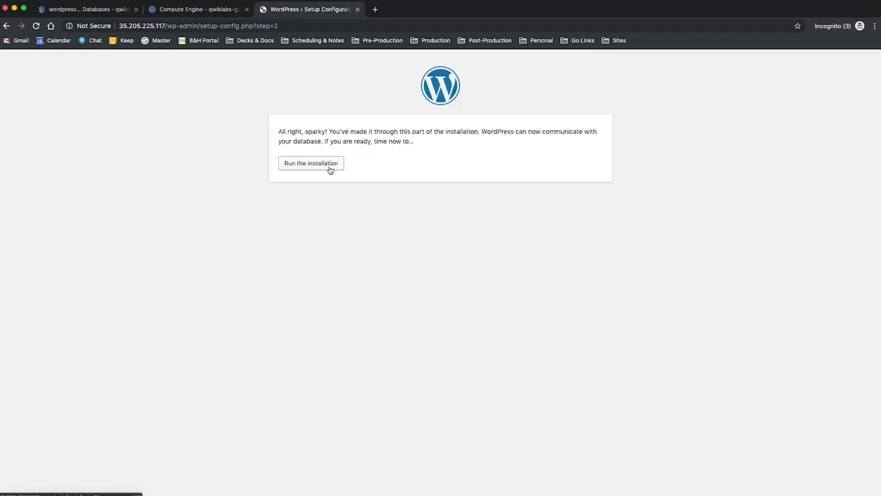
click(324, 168)
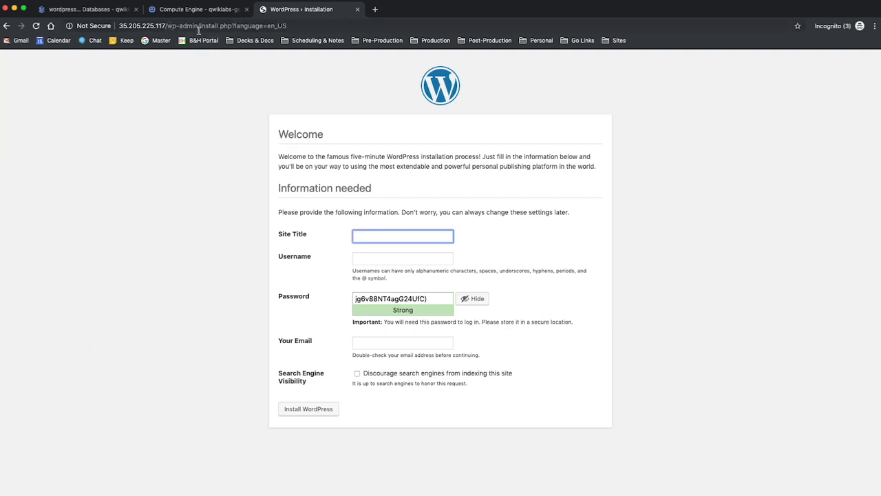
- Remove wp-admin/install.php?language=en_US from the page address and load the site's root address
drag(166, 25, 294, 27)
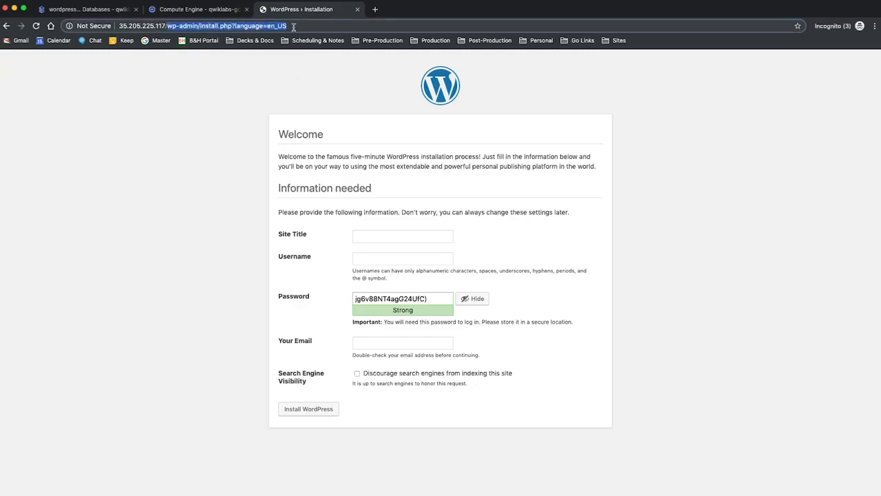
key(BackSpace)
key(Return)
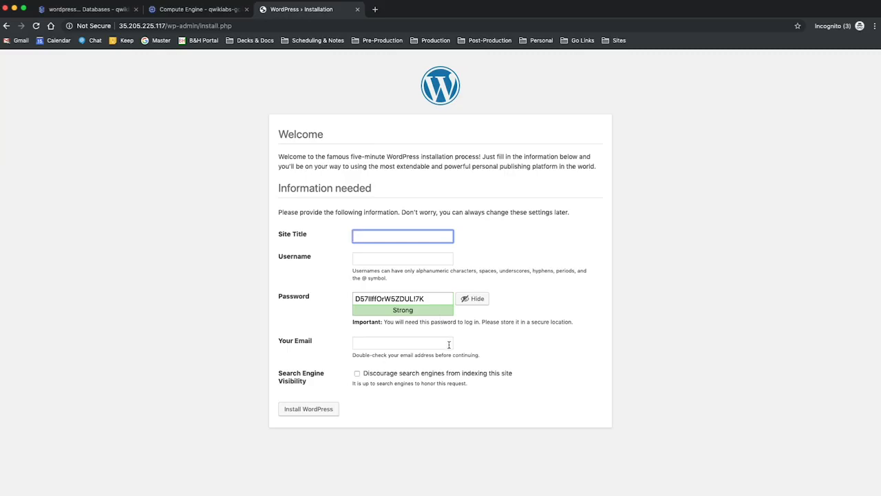
- Install WordPress with the site title My Fake SIte TItle, the username anyusername, the suggested password and a contact e-mail address
text(My Fake SIte TItle)
key(Tab)
text(anyusername)
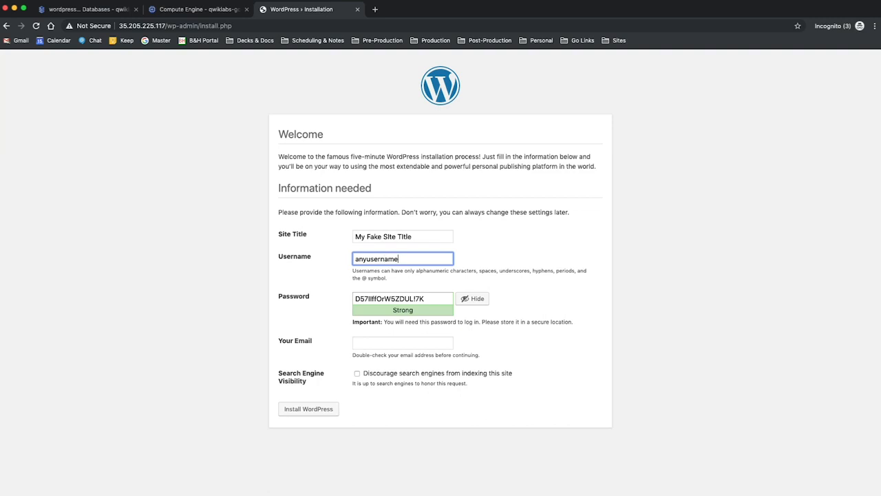
click(443, 346)
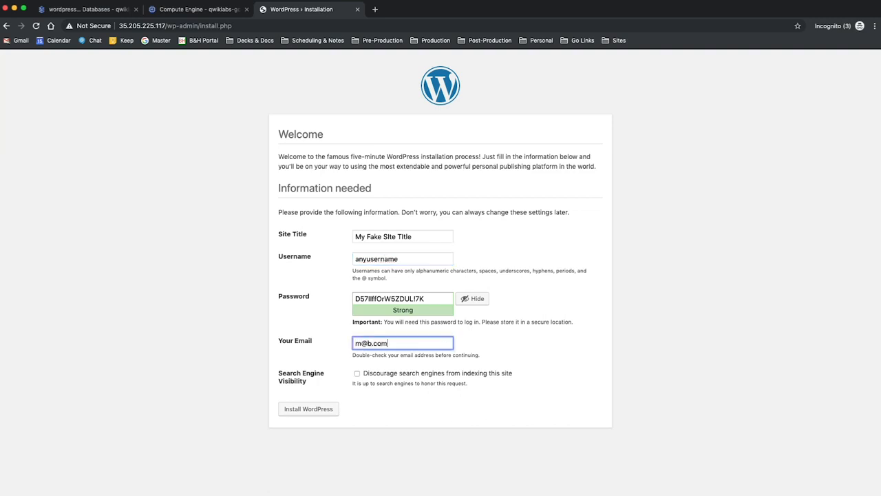
click(318, 408)
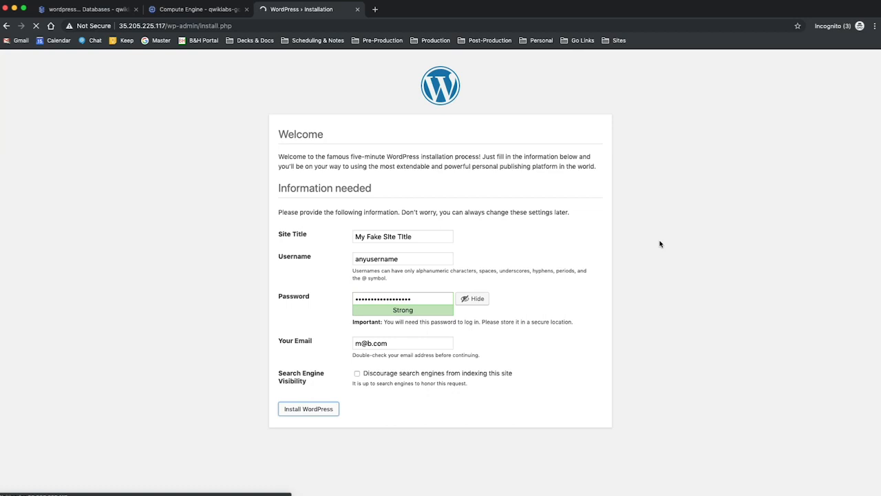
click(703, 0)
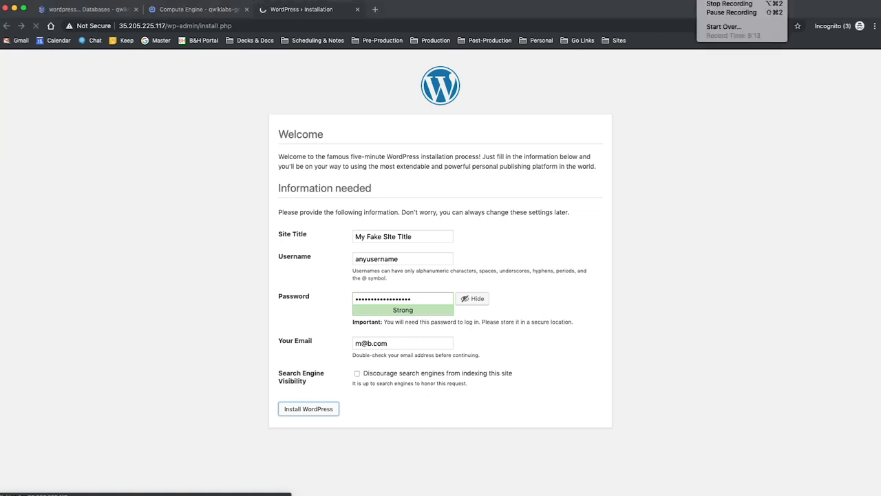
click(714, 13)
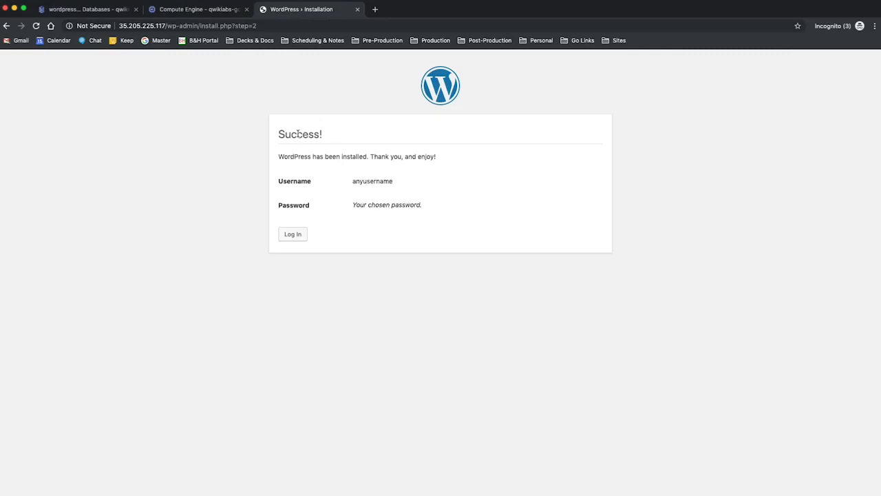
- Remove wp-admin/install.php?step=2 from the page address and load the WordPress site's root address
drag(166, 26, 261, 25)
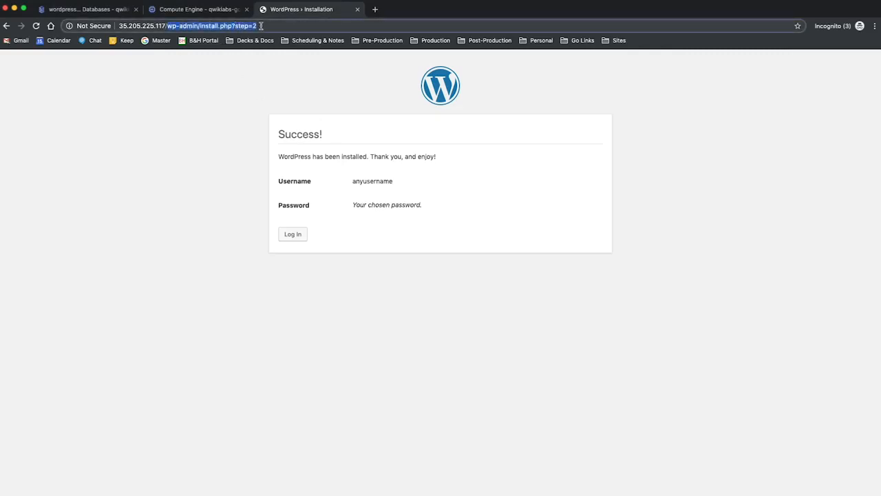
key(BackSpace)
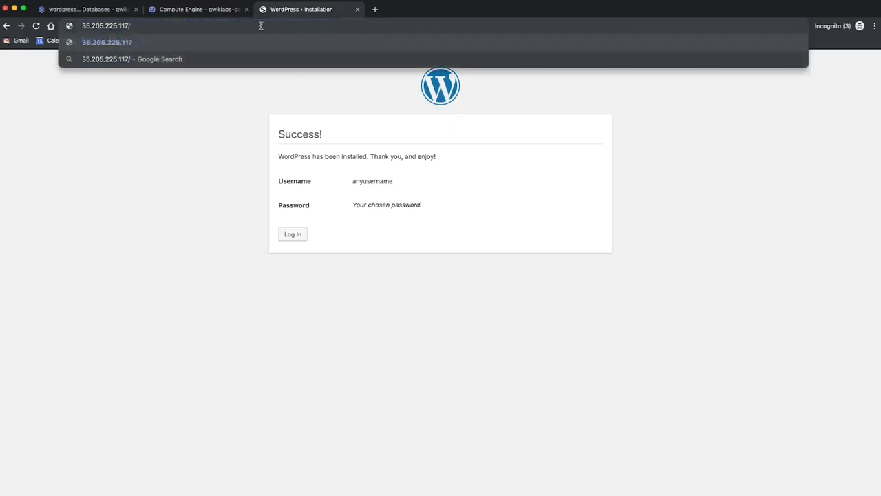
key(Return)
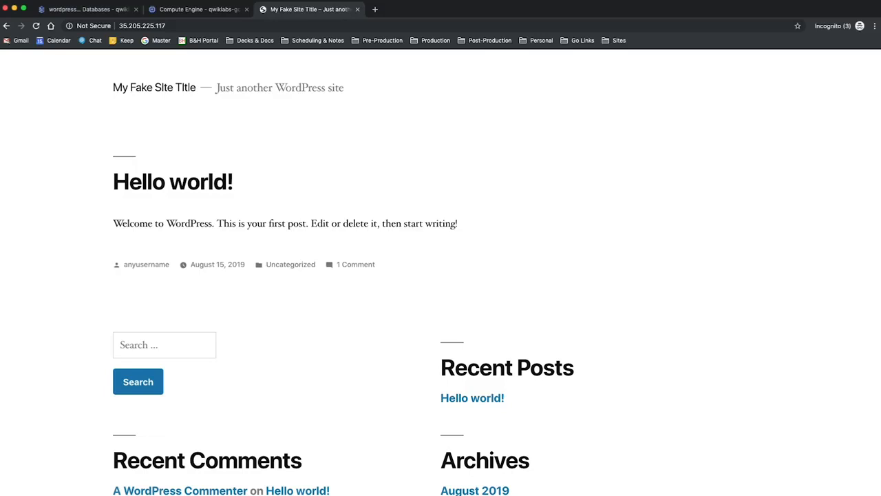
- Return to the Cloud SQL instances list, open the wordpress-db instance overview and copy its private IP address
click(102, 11)
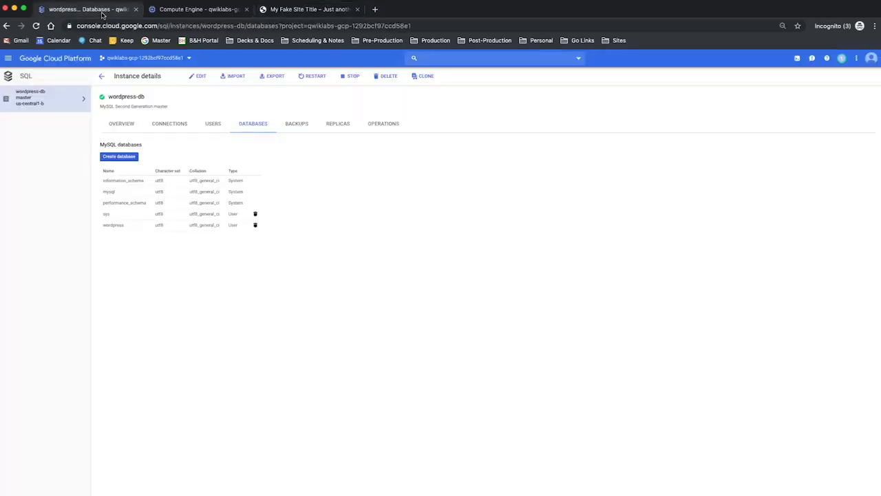
click(26, 79)
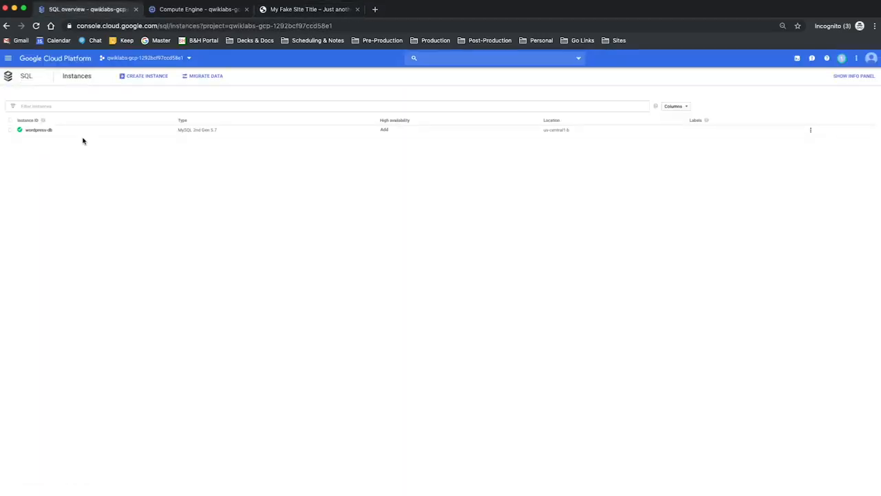
click(33, 130)
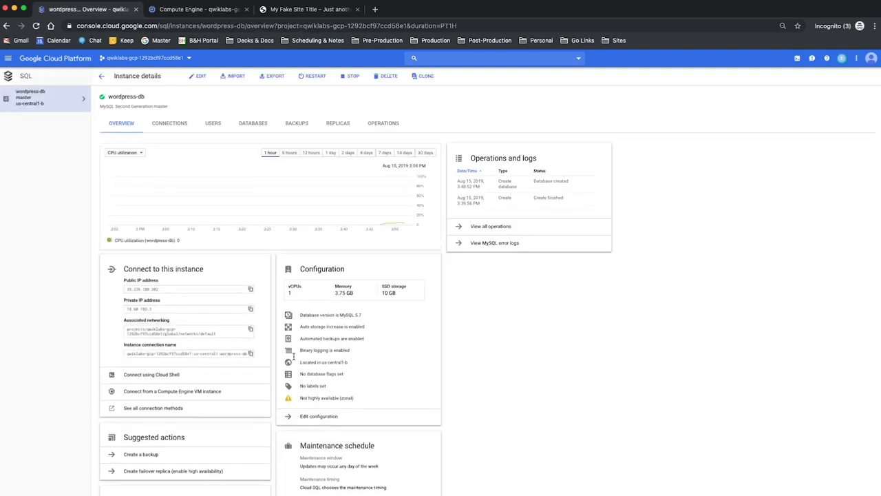
click(251, 310)
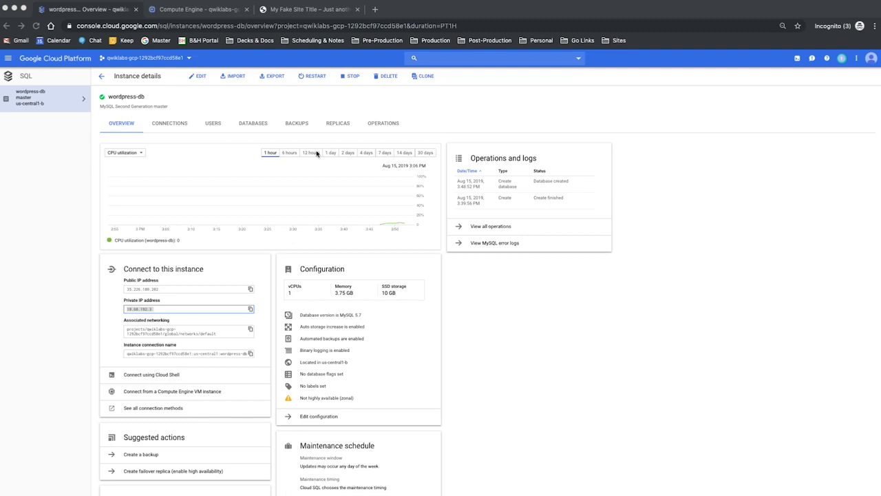
- Copy the external IP address of the wordpress-us-private-ip VM from Compute Engine and load it in a new browser tab
click(10, 60)
click(10, 60)
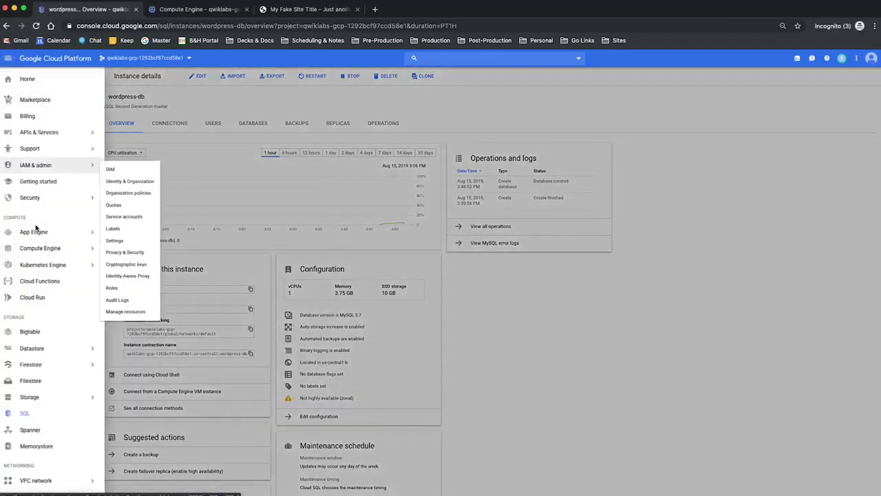
click(46, 248)
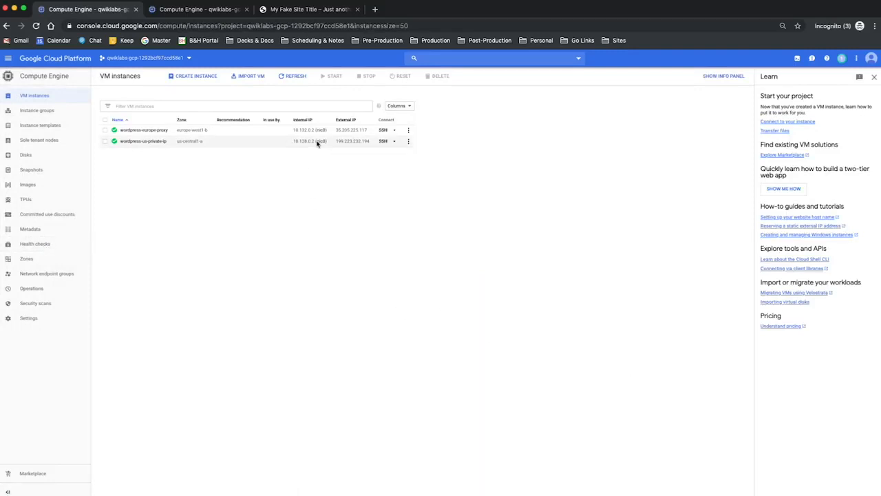
drag(337, 142, 369, 143)
click(376, 9)
key(super+v)
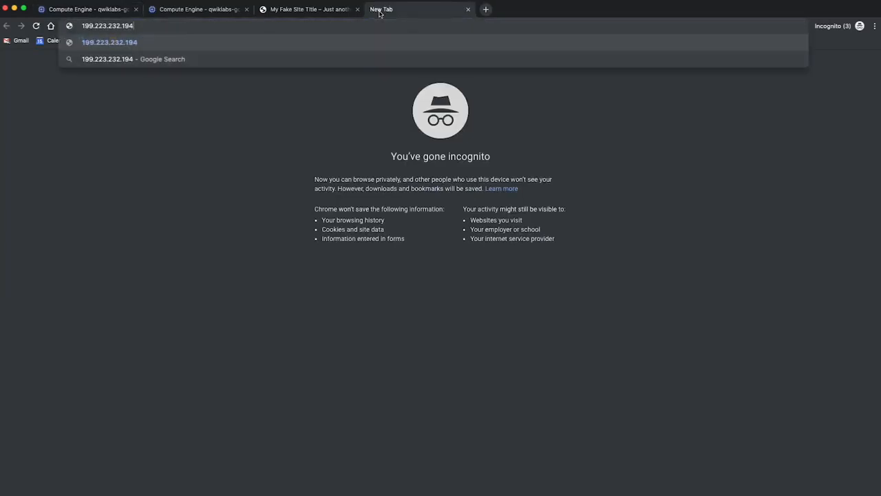
key(Return)
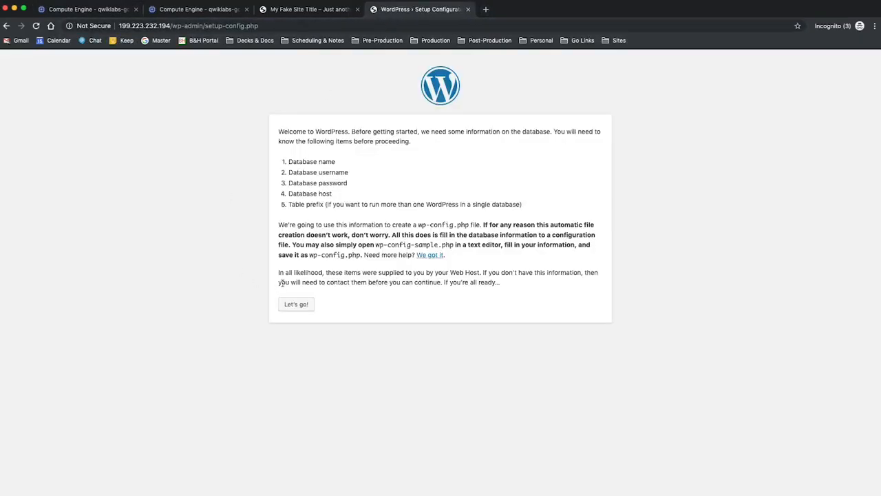
- Submit the WordPress database setup with username root and database host 10.60.192.3, keeping the other defaults, and run the installation
click(297, 308)
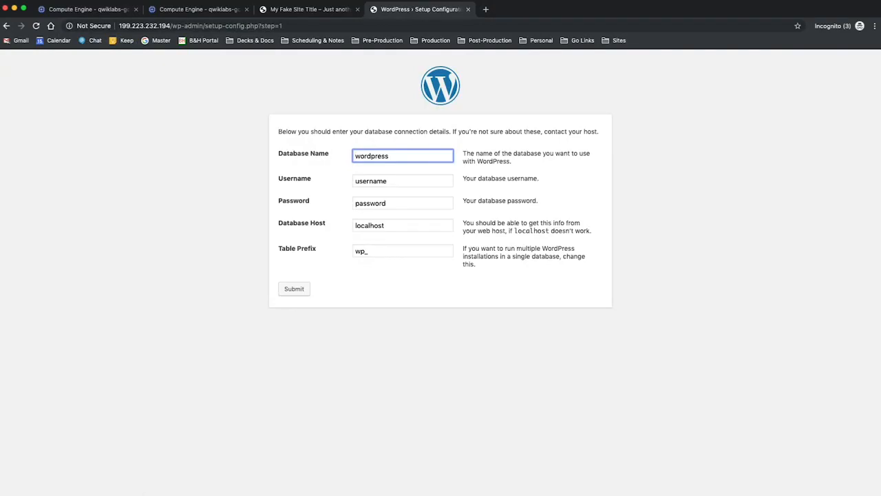
drag(398, 183, 345, 184)
text(root)
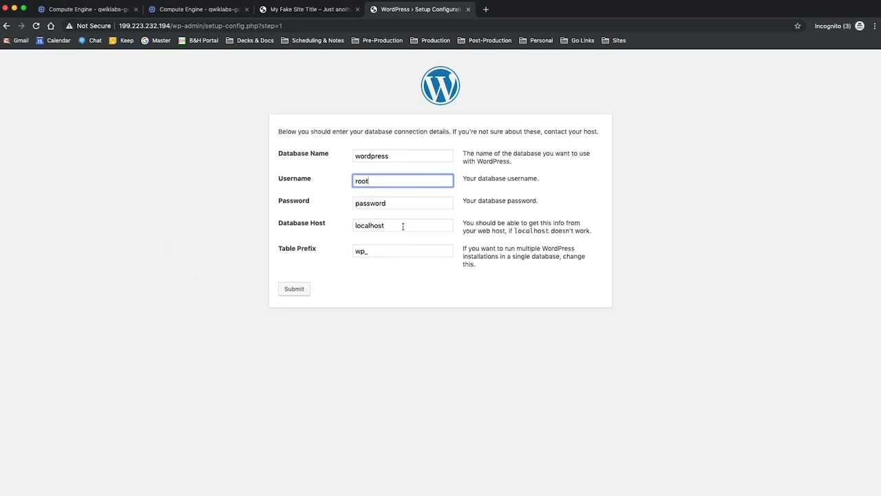
drag(409, 224, 323, 227)
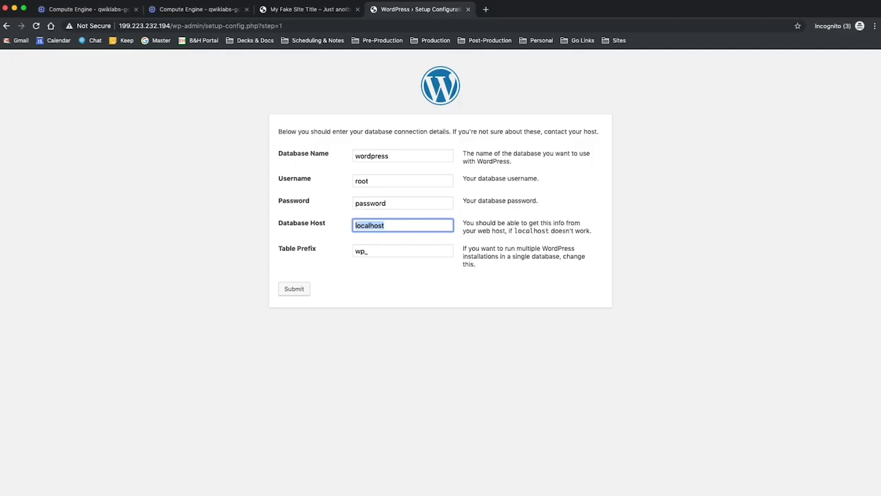
key(super+Tab)
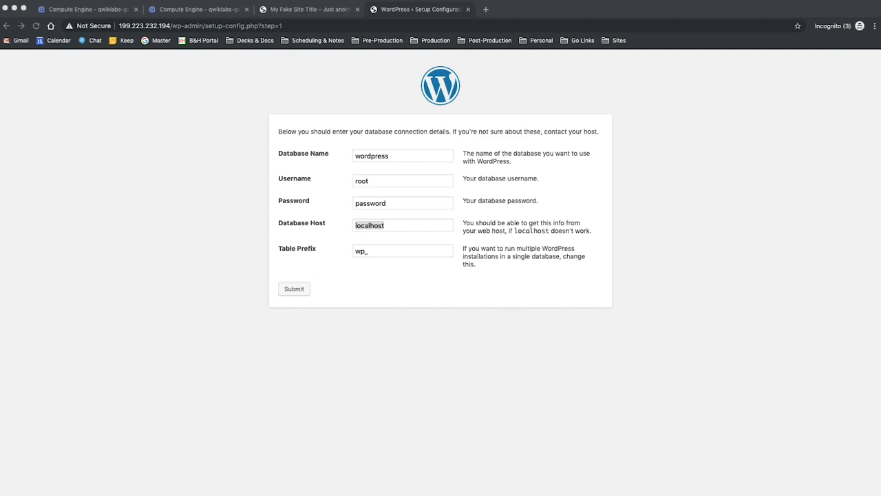
double_click(430, 226)
text(10.60.192.3)
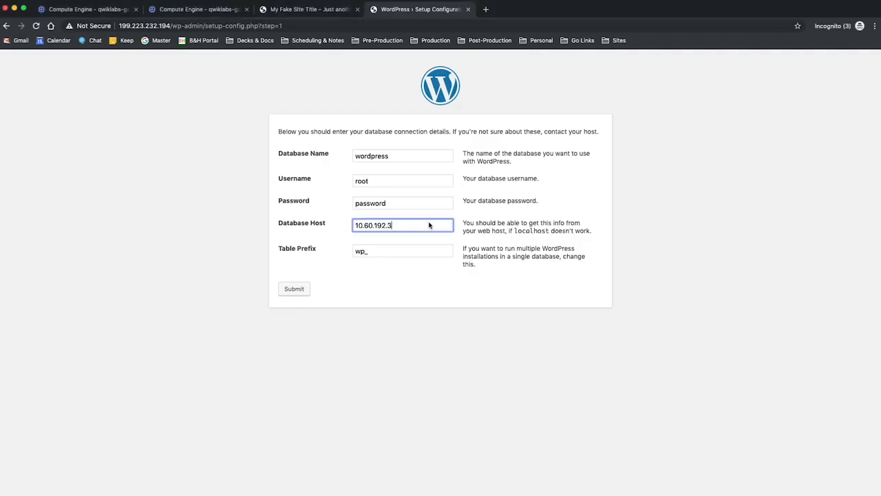
click(295, 289)
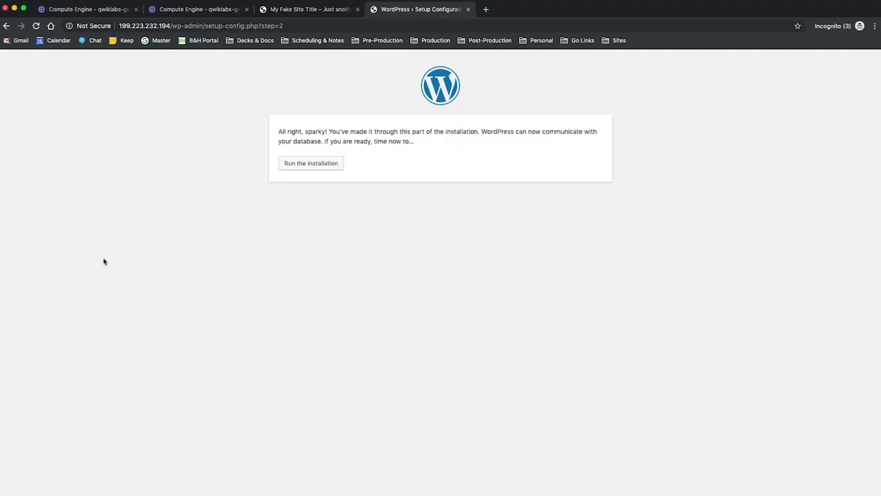
click(312, 163)
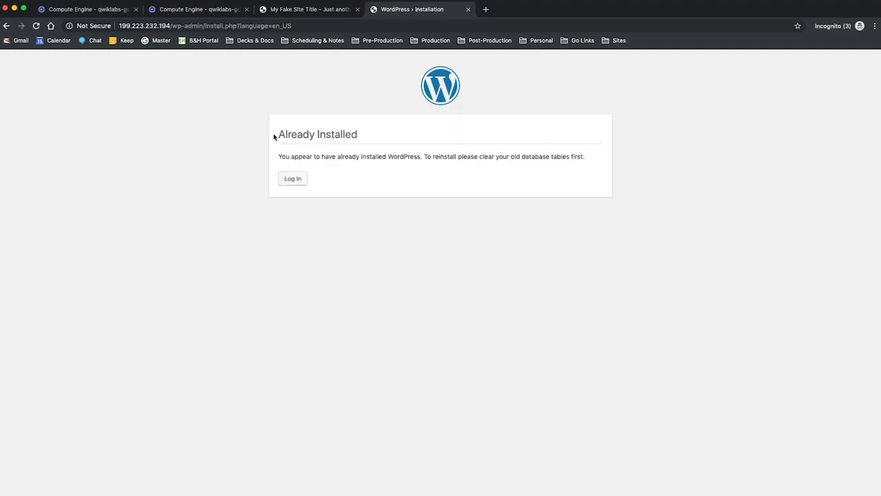
- Strip wp-admin/install.php?language=en_US from the 199.223.232.194 address and load that site's root page
drag(274, 138, 397, 138)
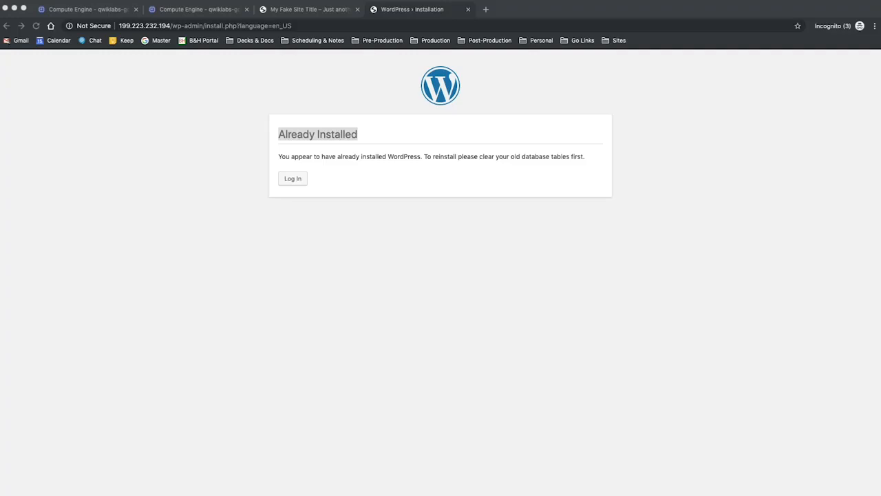
click(182, 26)
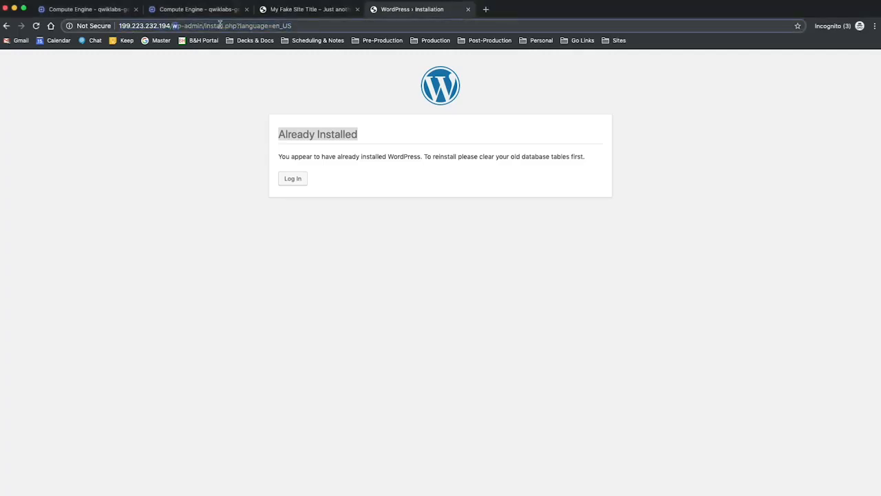
drag(172, 25, 347, 24)
key(BackSpace)
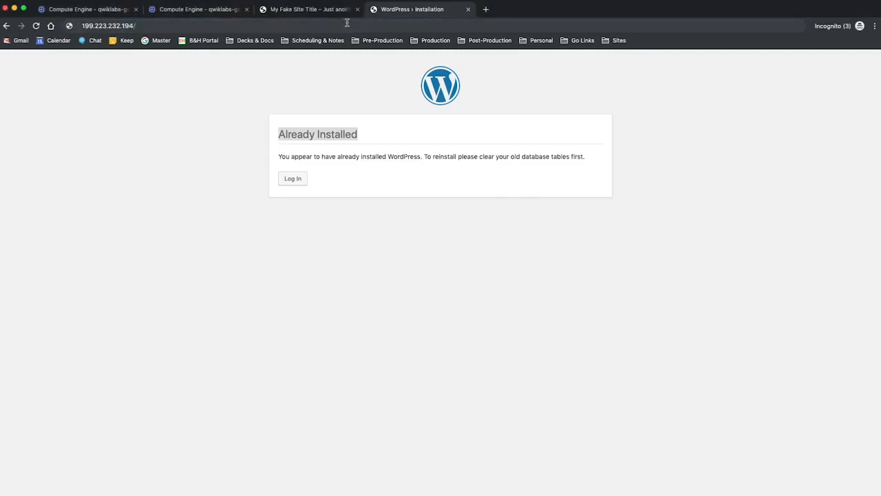
key(Return)
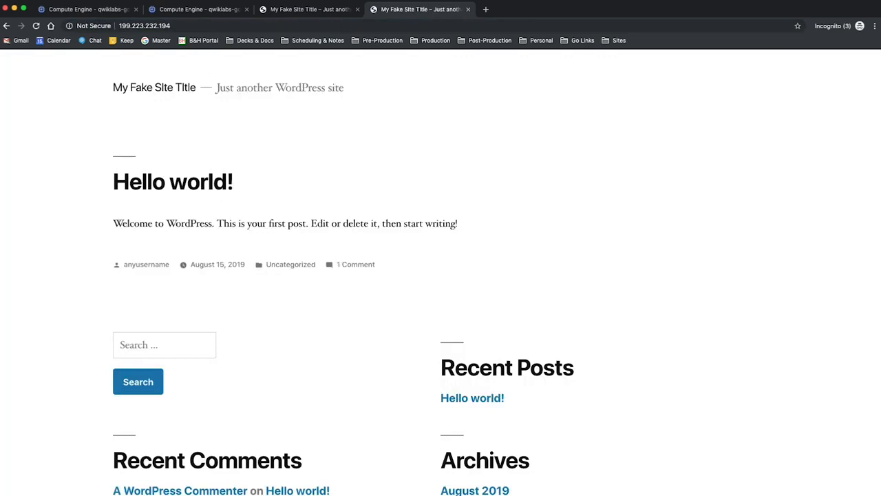